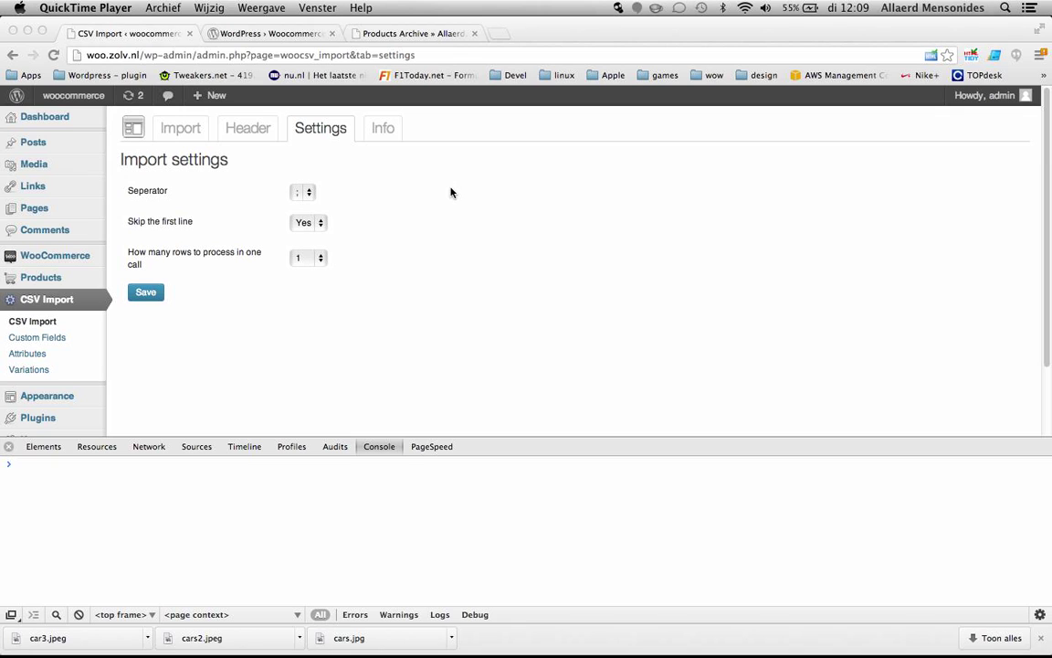
# Step: Look over the plugin's wordpress.org page, then return to the CSV Import settings
pyautogui.click(287, 38)
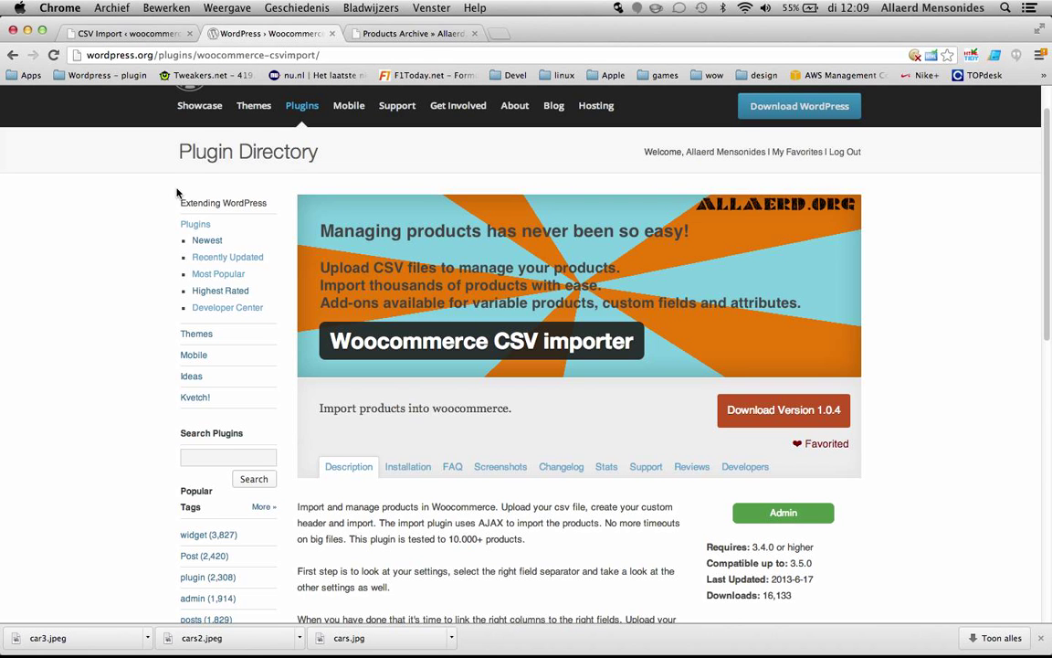
pyautogui.scroll(2, 139, 227)
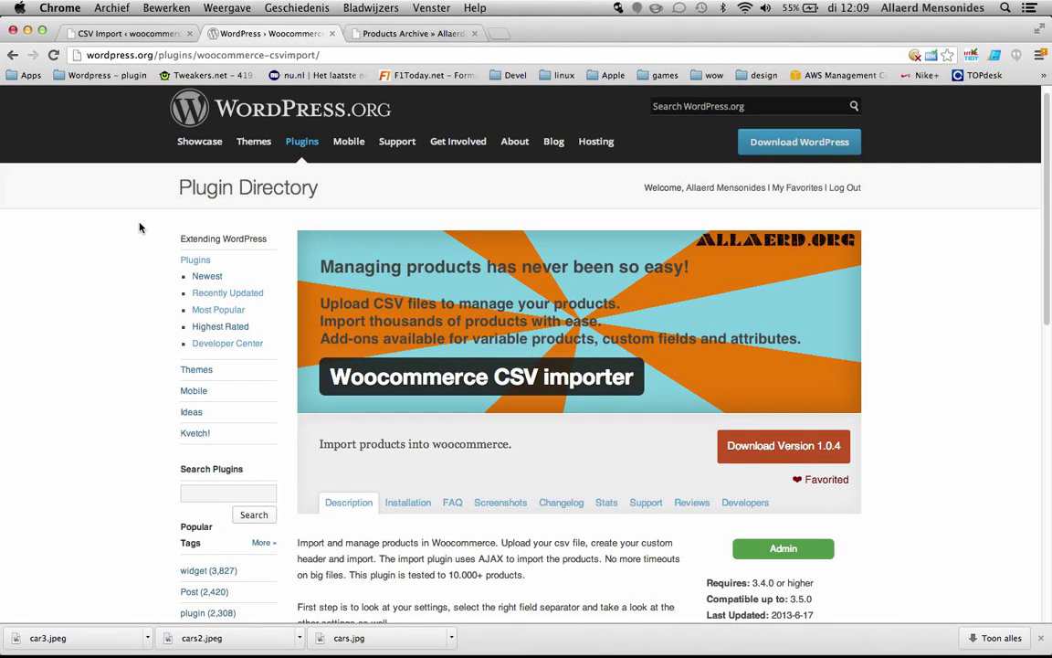
pyautogui.scroll(-3, 374, 274)
pyautogui.scroll(3, 356, 201)
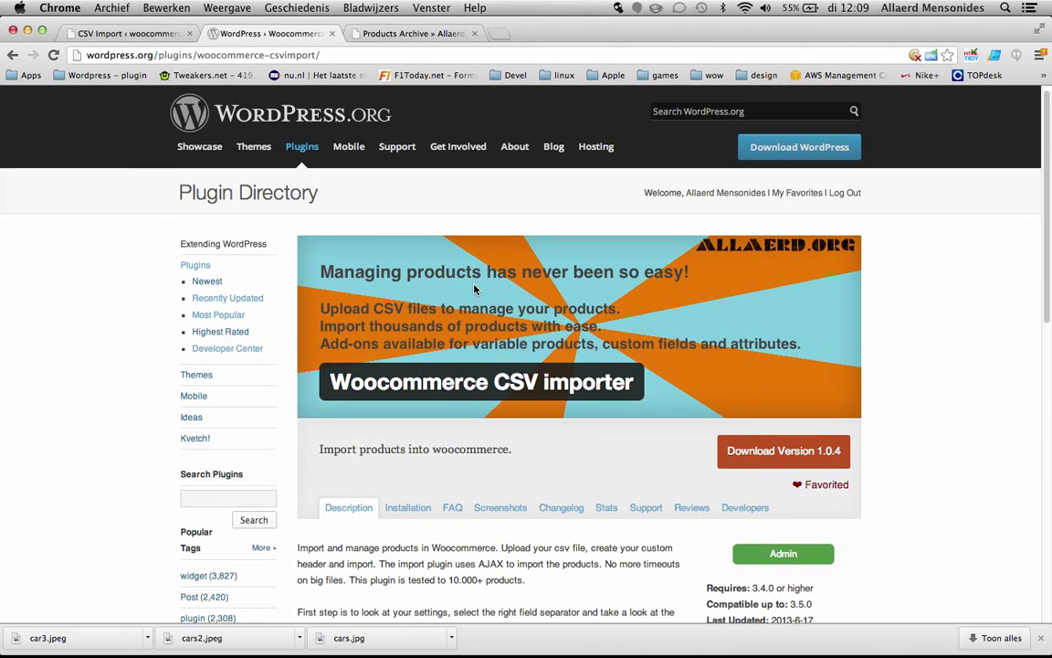
pyautogui.click(134, 34)
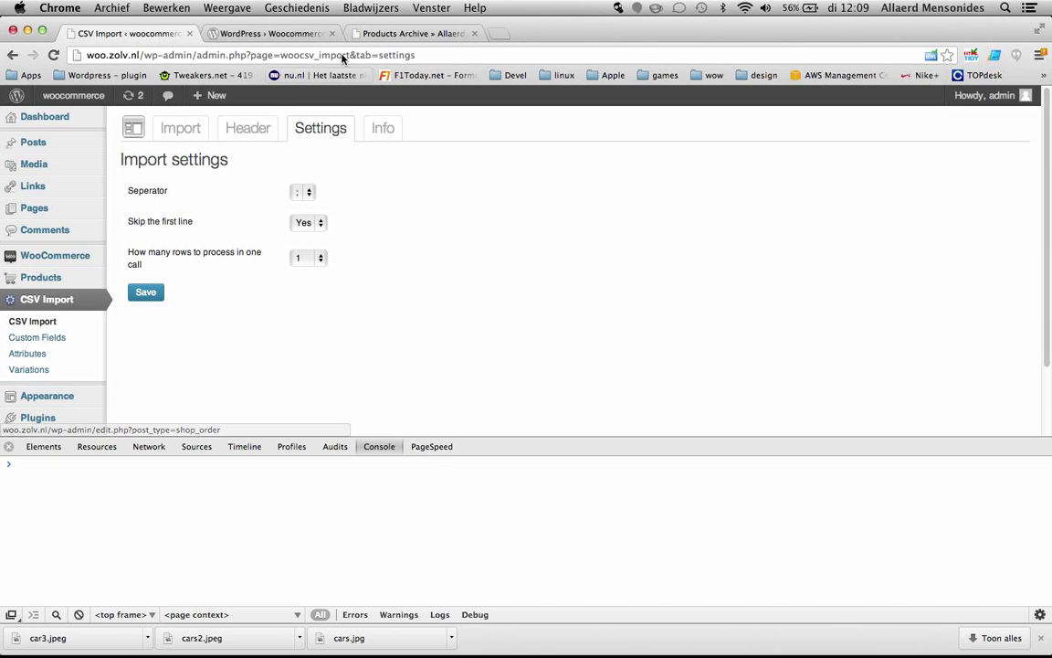
# Step: Browse the shop's products archive page, then return to the CSV Import settings
pyautogui.click(361, 30)
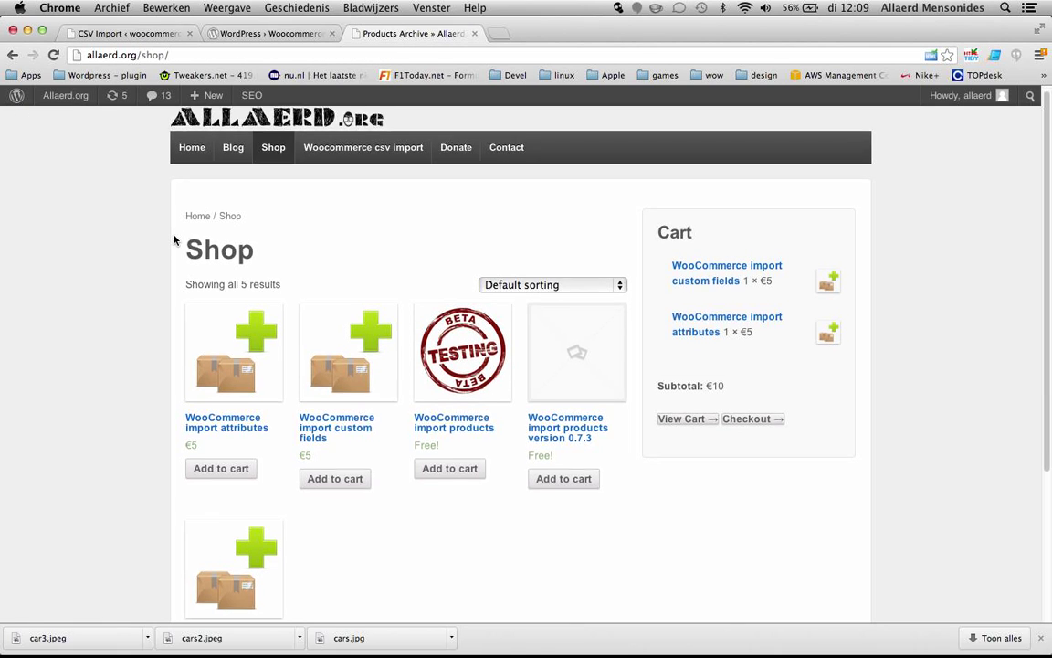
pyautogui.scroll(-2, 177, 240)
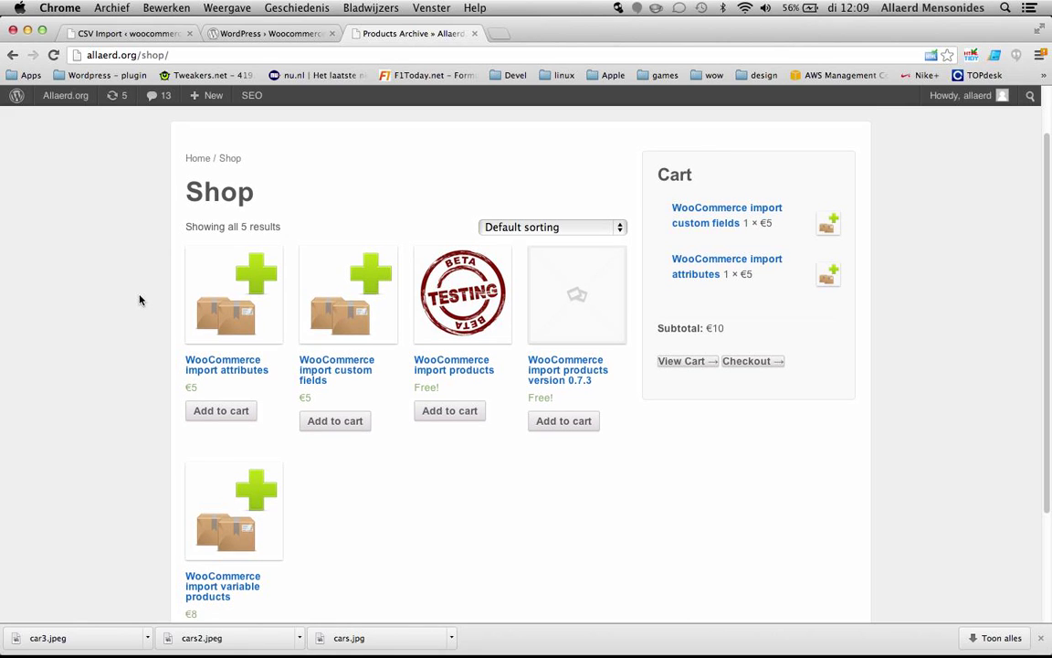
pyautogui.scroll(-3, 140, 299)
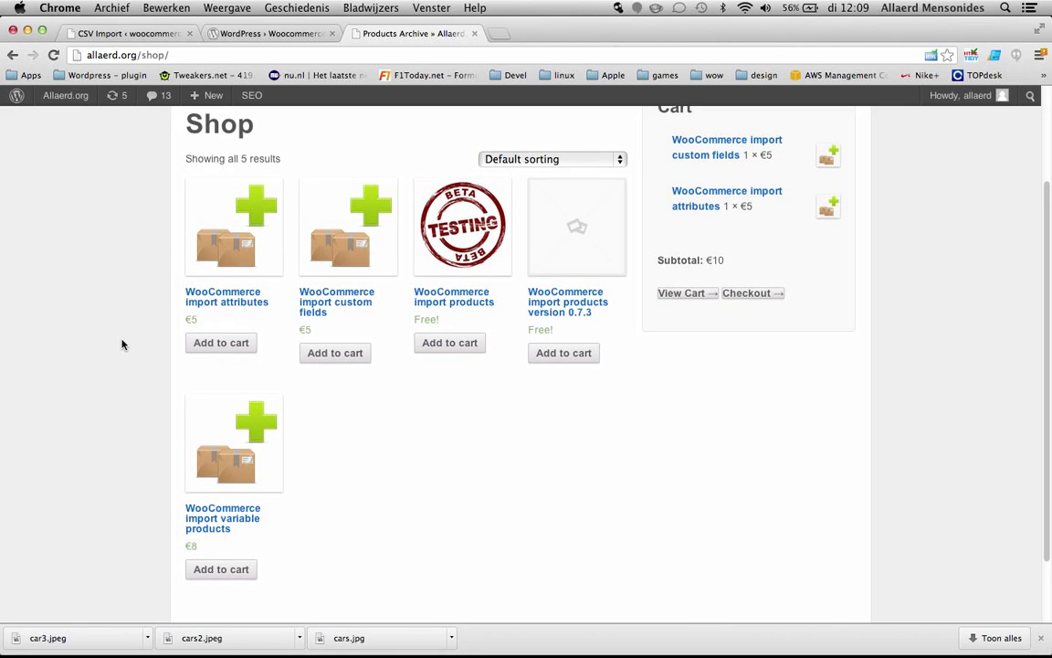
pyautogui.scroll(5, 122, 345)
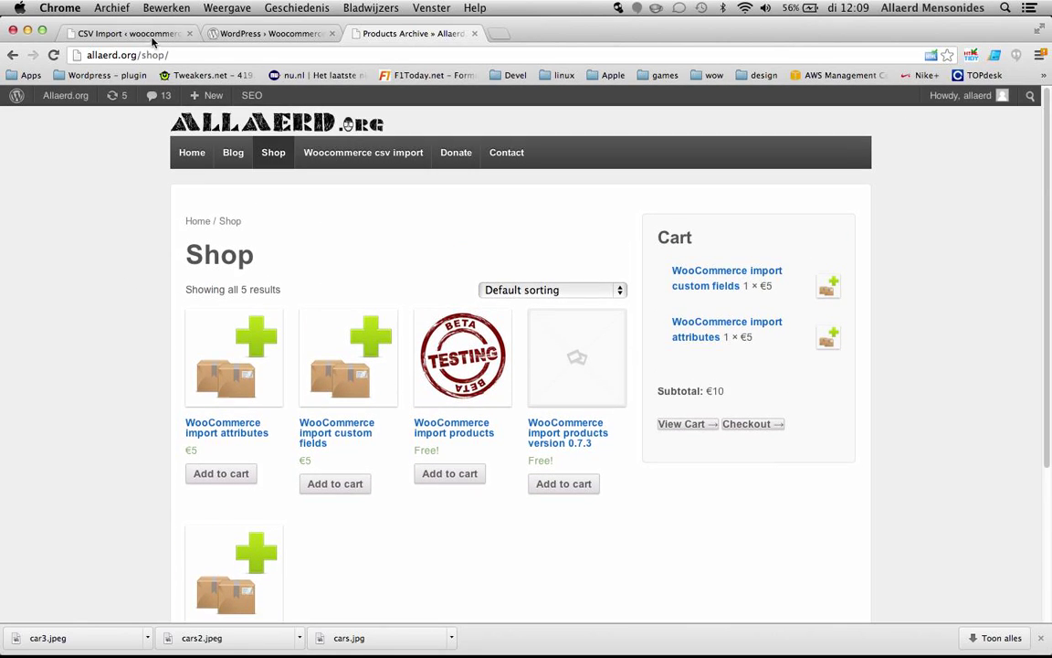
pyautogui.click(128, 34)
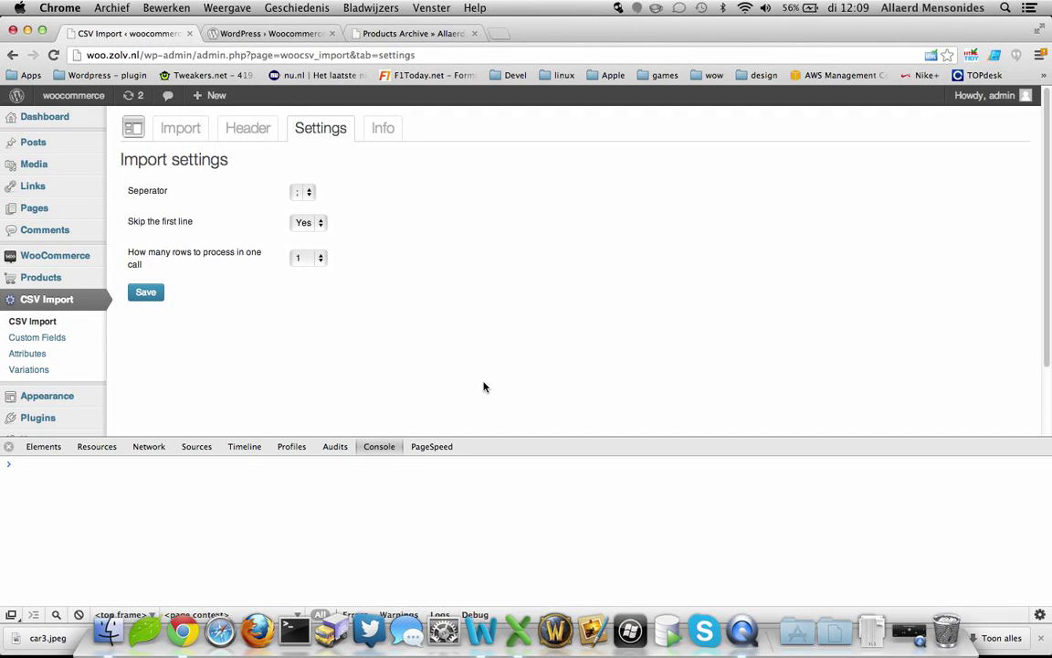
# Step: Switch to cars.csv in Excel and inspect the tag values in G2 and G4
pyautogui.hotkey('ctrl', 'Up')
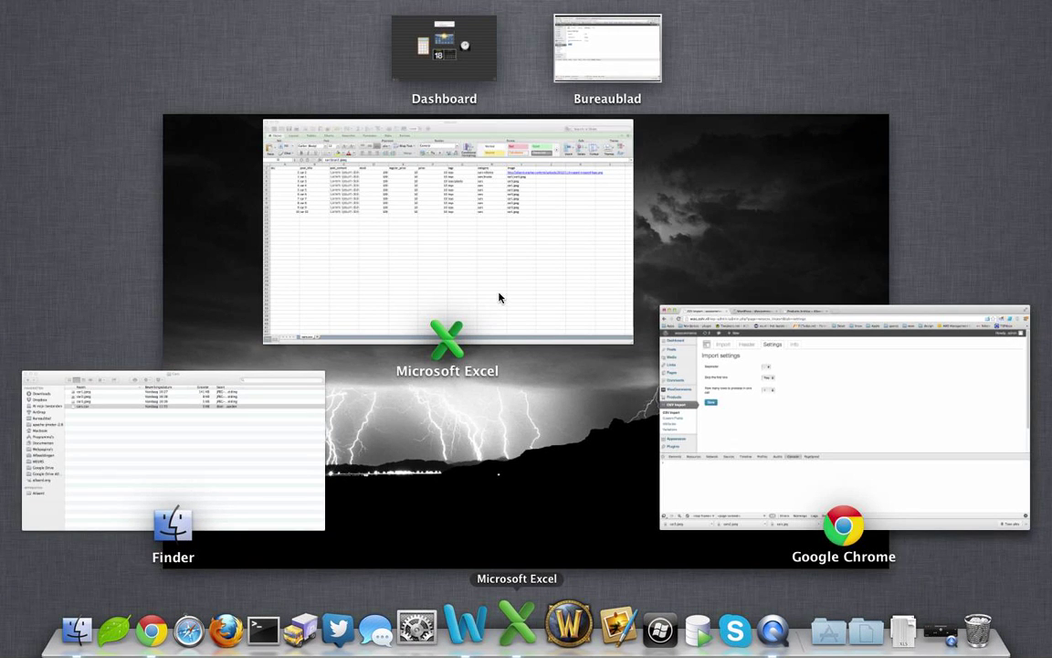
pyautogui.click(466, 254)
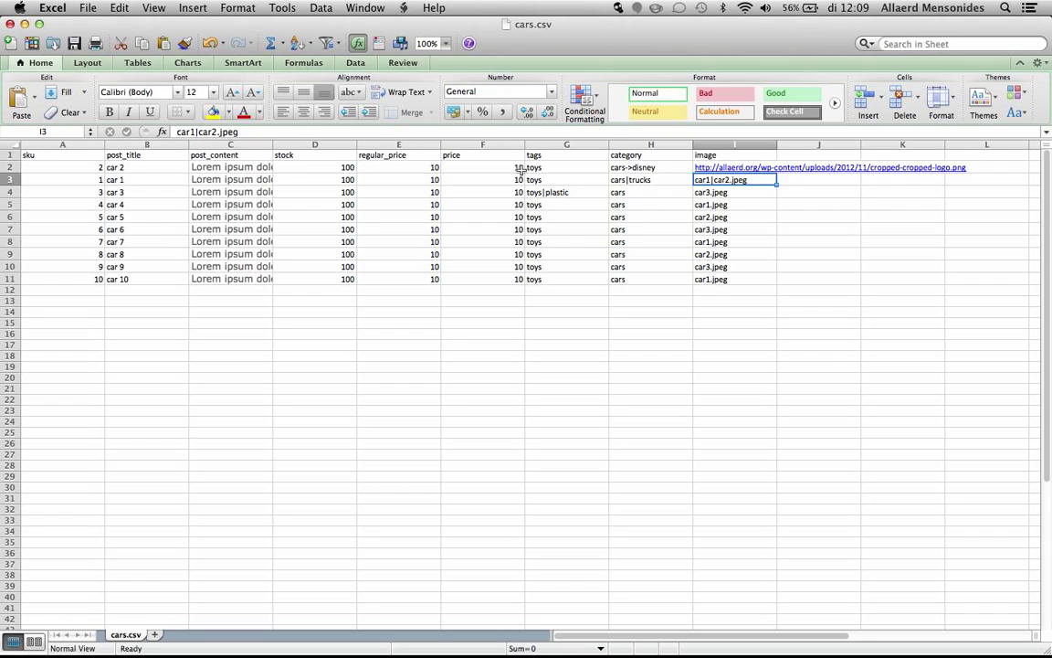
pyautogui.click(570, 167)
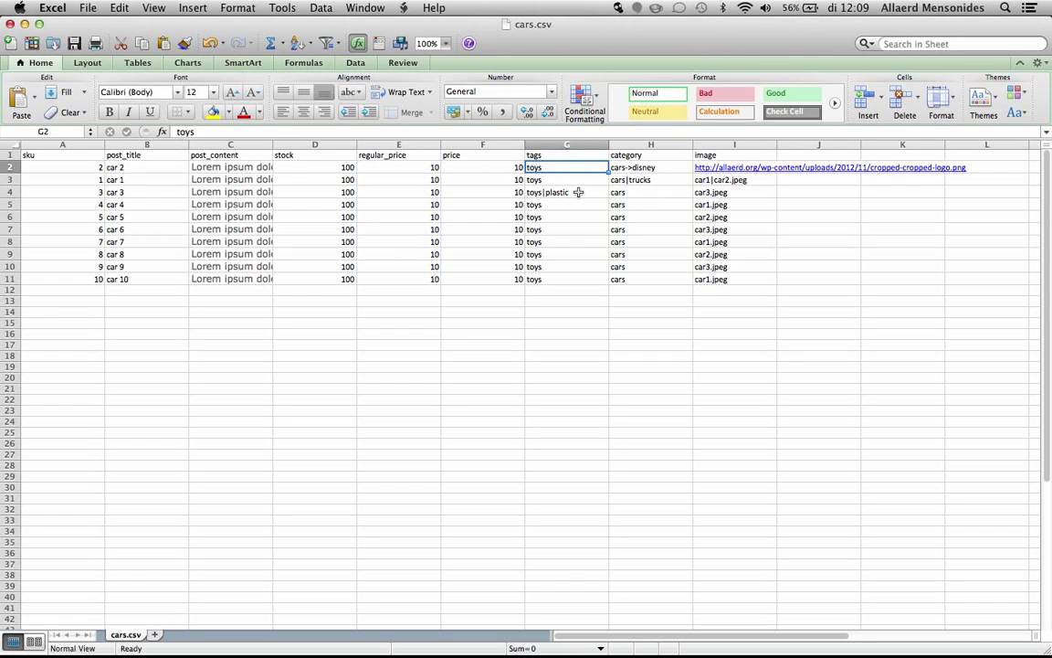
pyautogui.click(577, 192)
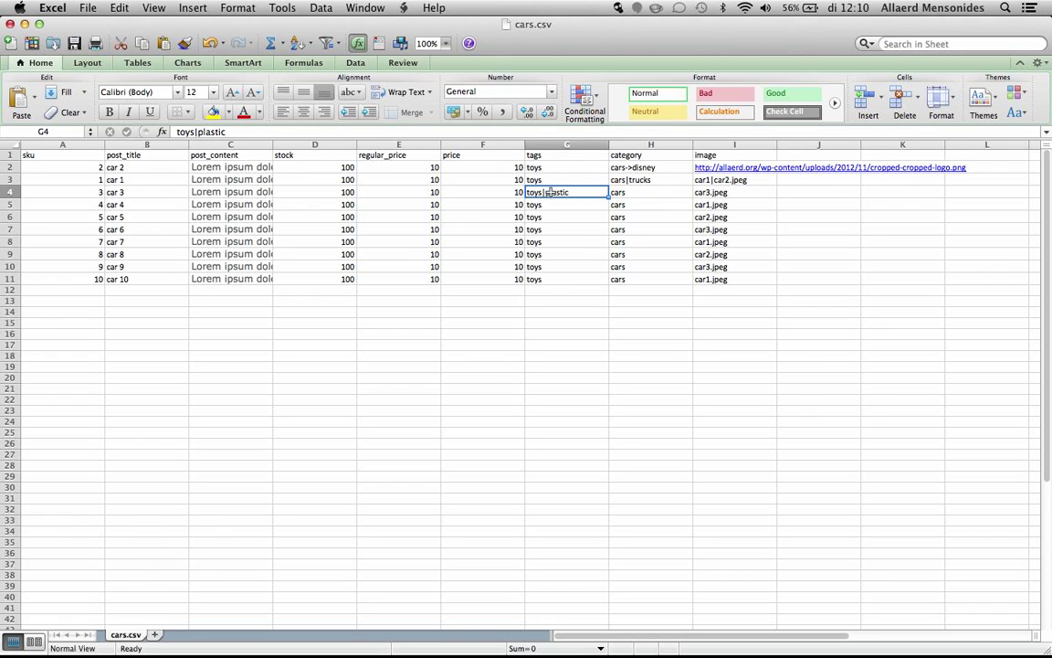
# Step: Inspect category cells H1–H3 and image cells I3–I4, then show all open windows
pyautogui.click(645, 157)
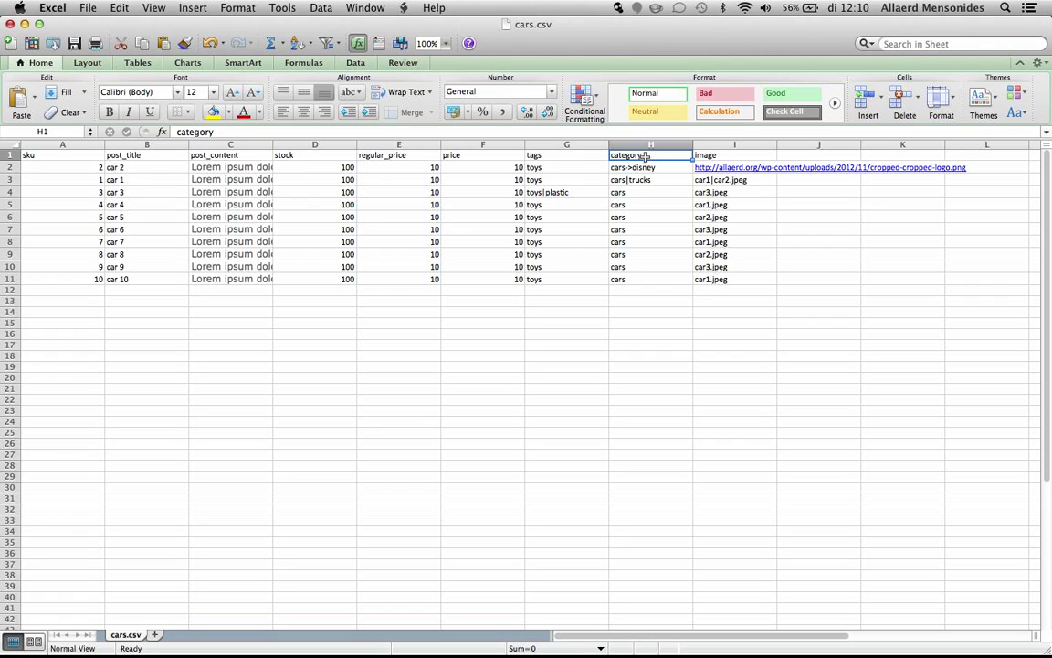
pyautogui.click(643, 179)
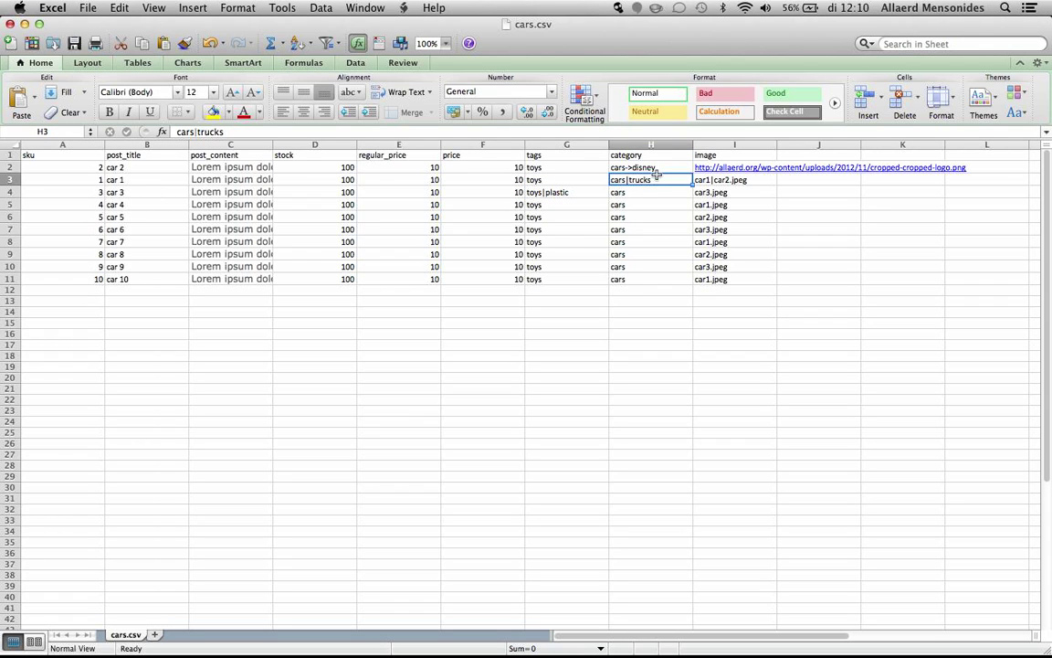
pyautogui.click(666, 169)
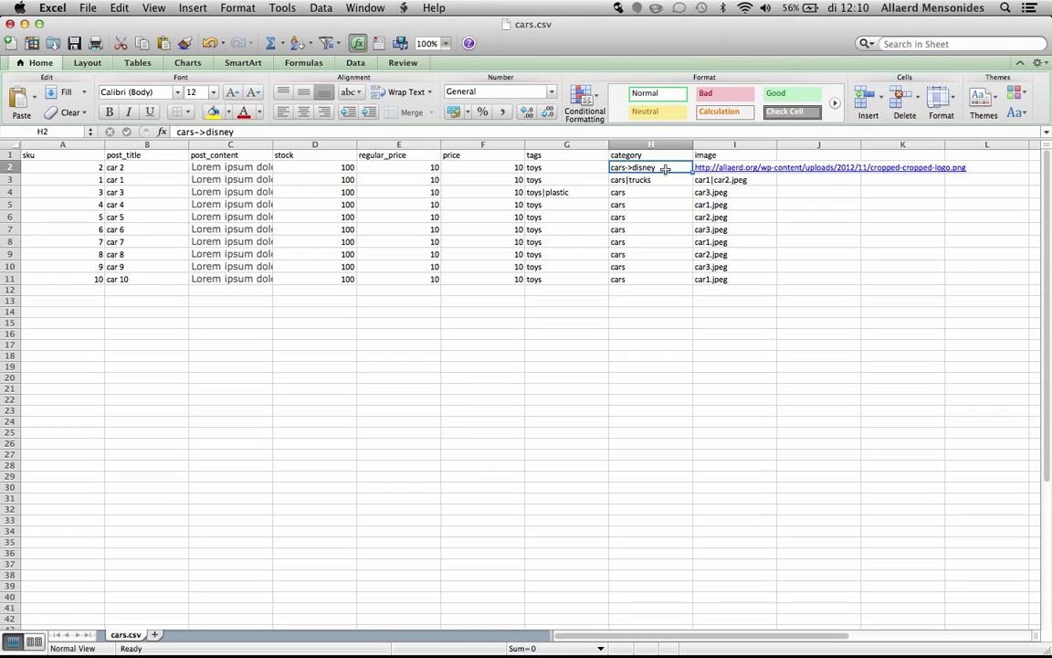
pyautogui.click(712, 192)
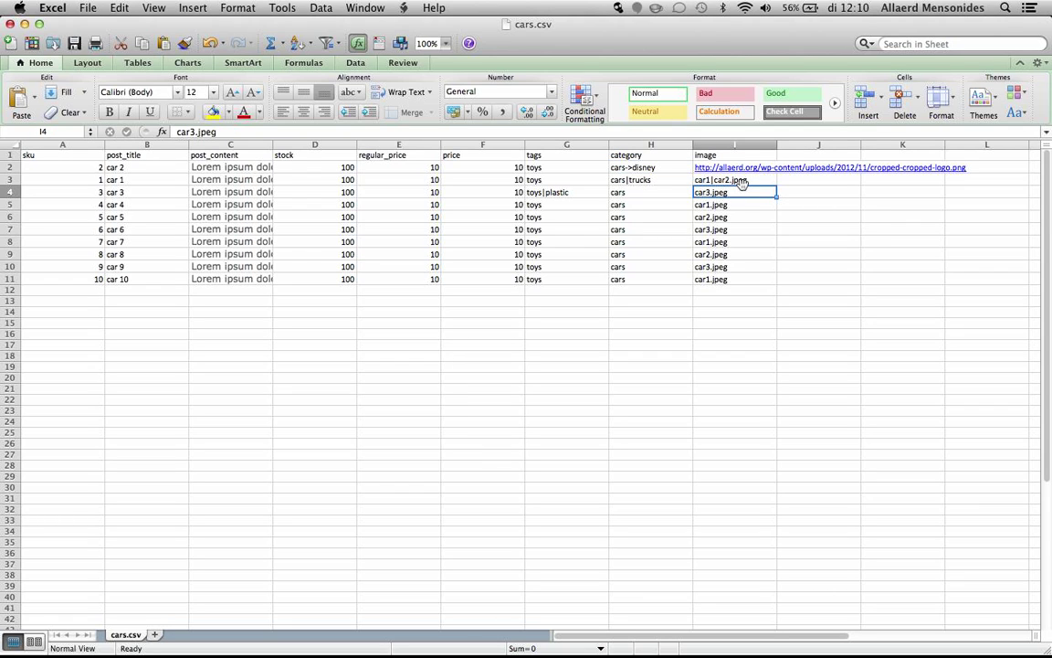
pyautogui.click(758, 180)
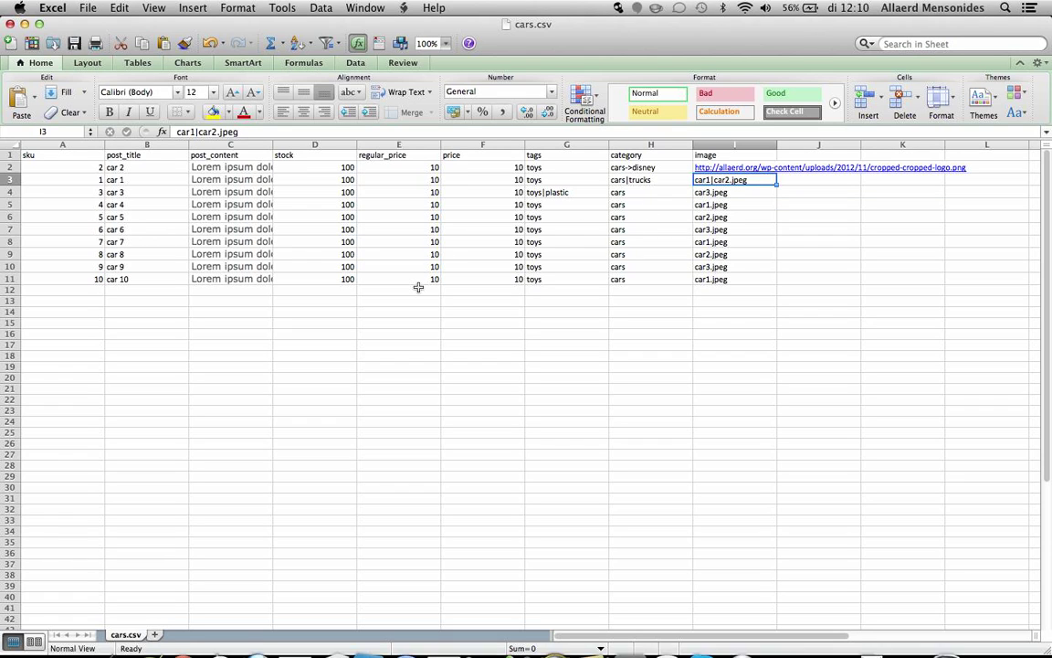
pyautogui.press('super+alt+d')
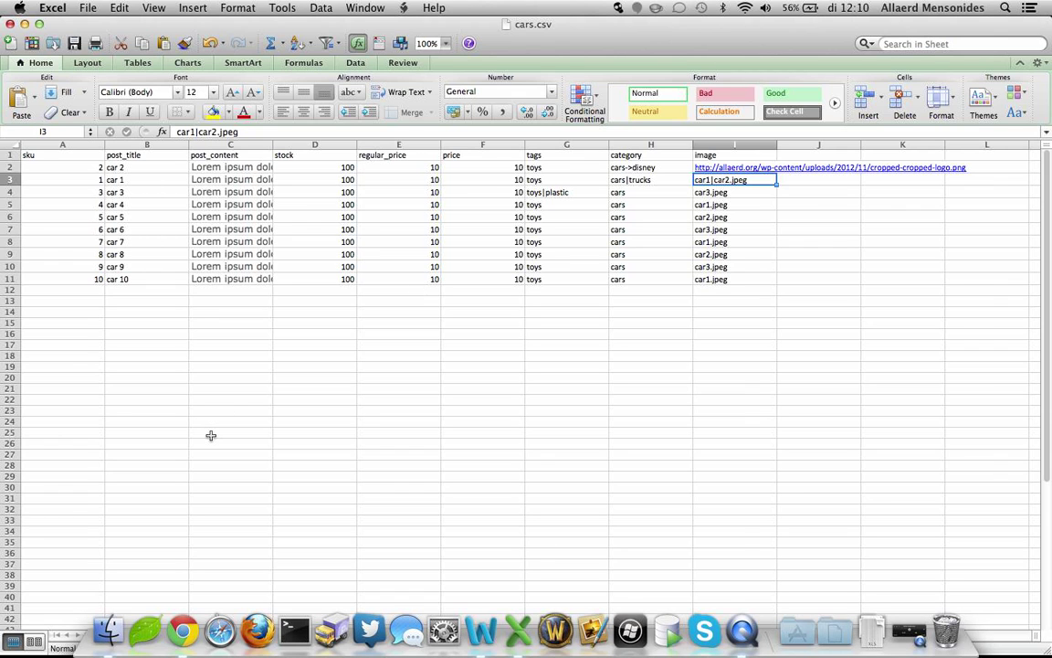
pyautogui.hotkey('ctrl', 'Up')
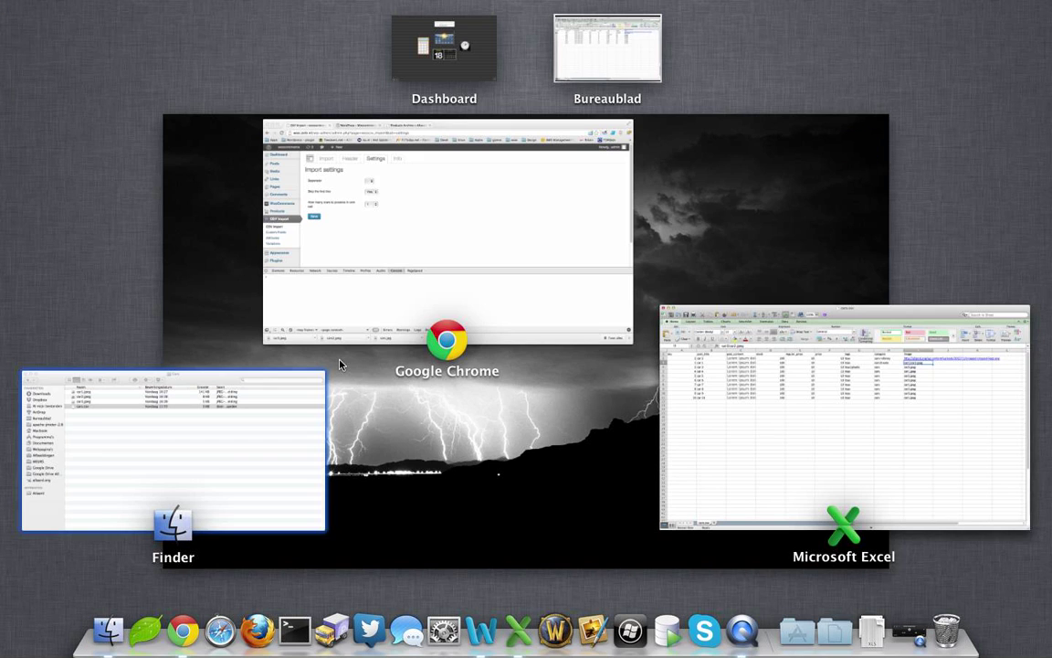
# Step: Bring the Chrome window with the CSV Import settings page back to the front
pyautogui.click(487, 235)
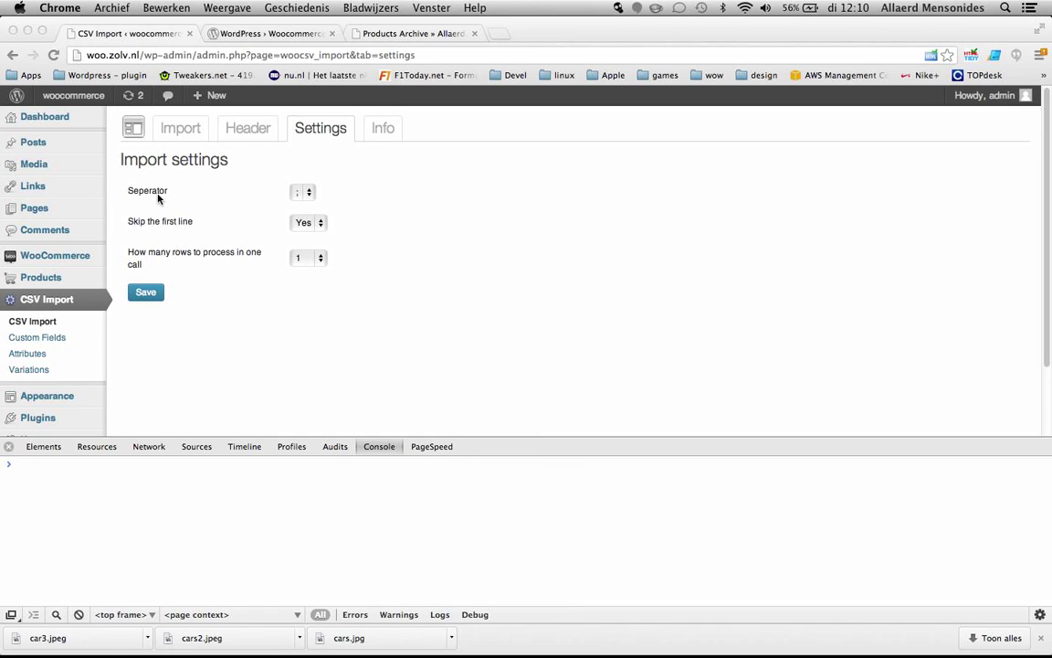
pyautogui.click(303, 196)
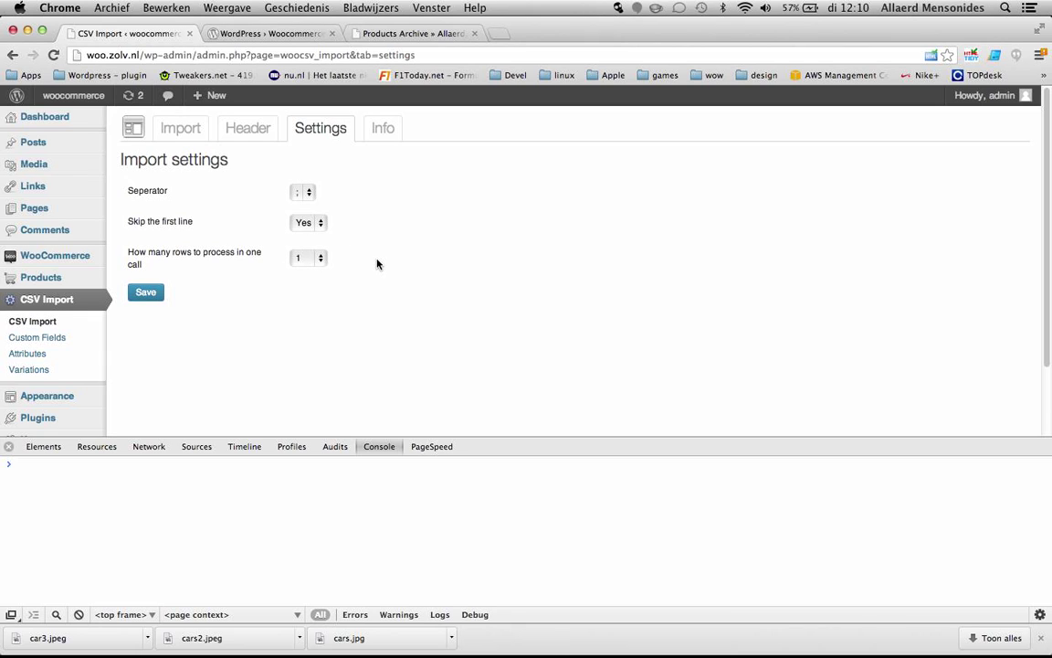
# Step: Load cars.csv on the importer's Header setup page to map its columns
pyautogui.click(255, 138)
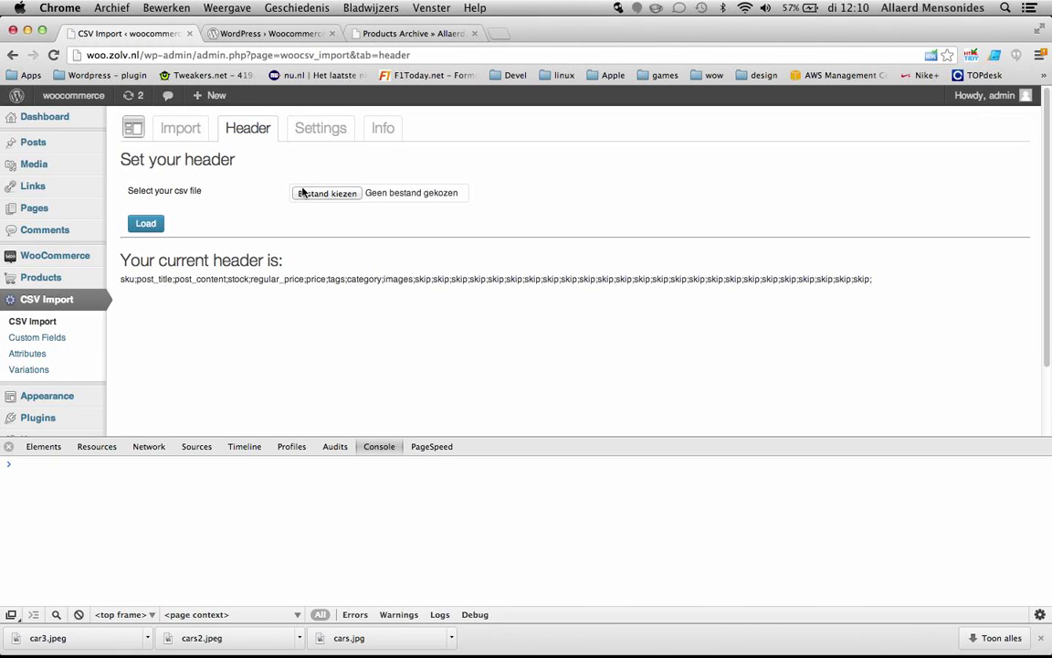
pyautogui.click(310, 193)
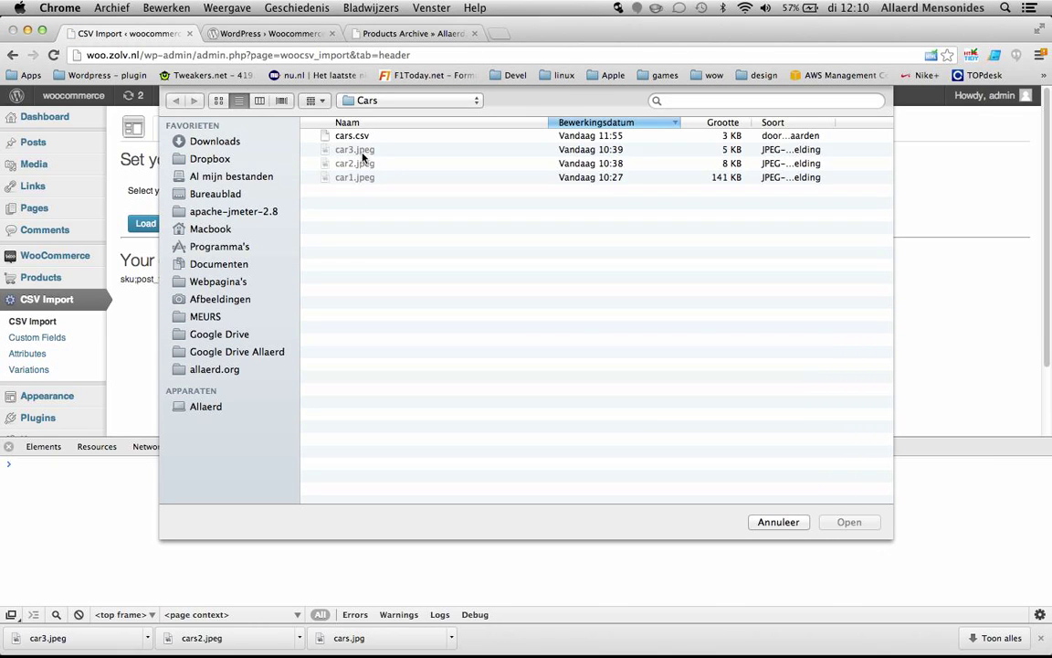
pyautogui.doubleClick(349, 136)
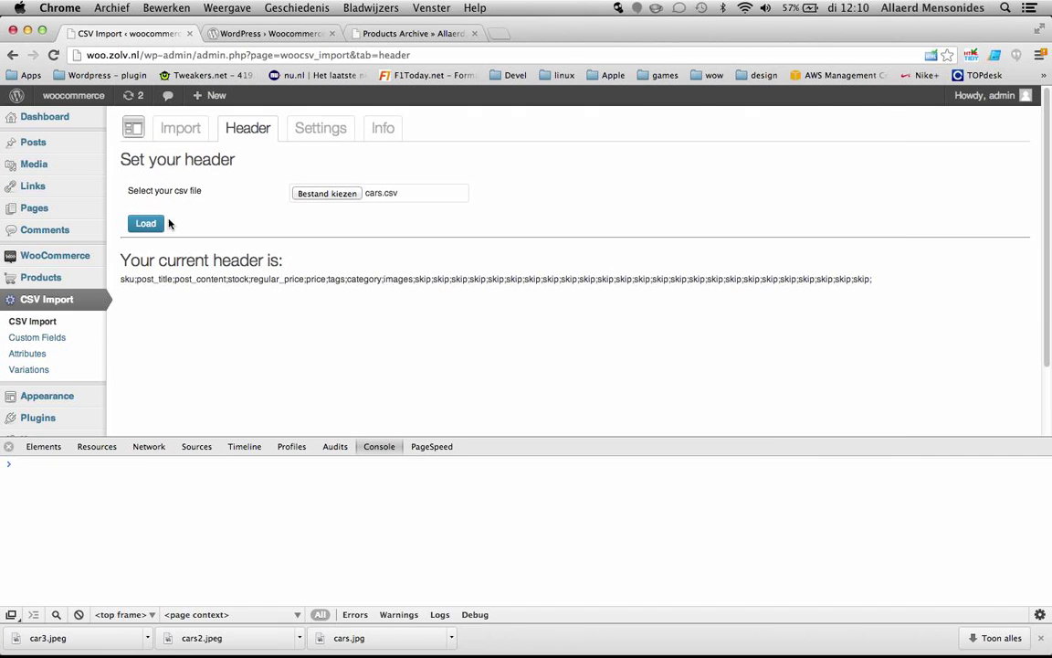
pyautogui.click(151, 224)
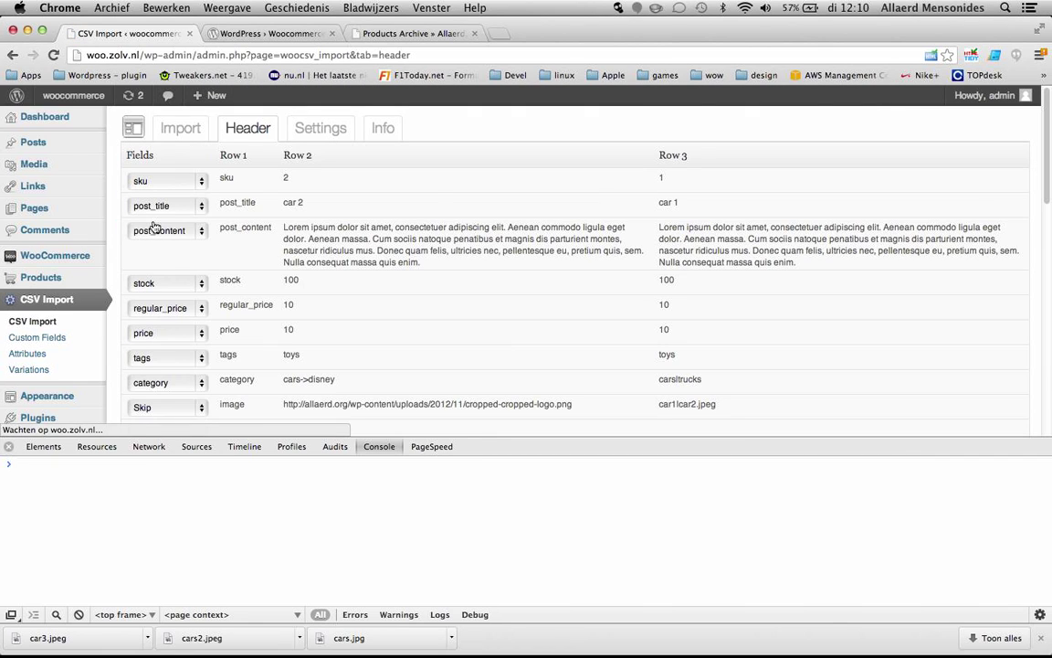
# Step: Map the image column to the 'images' field and save the mapping
pyautogui.scroll(-2, 439, 202)
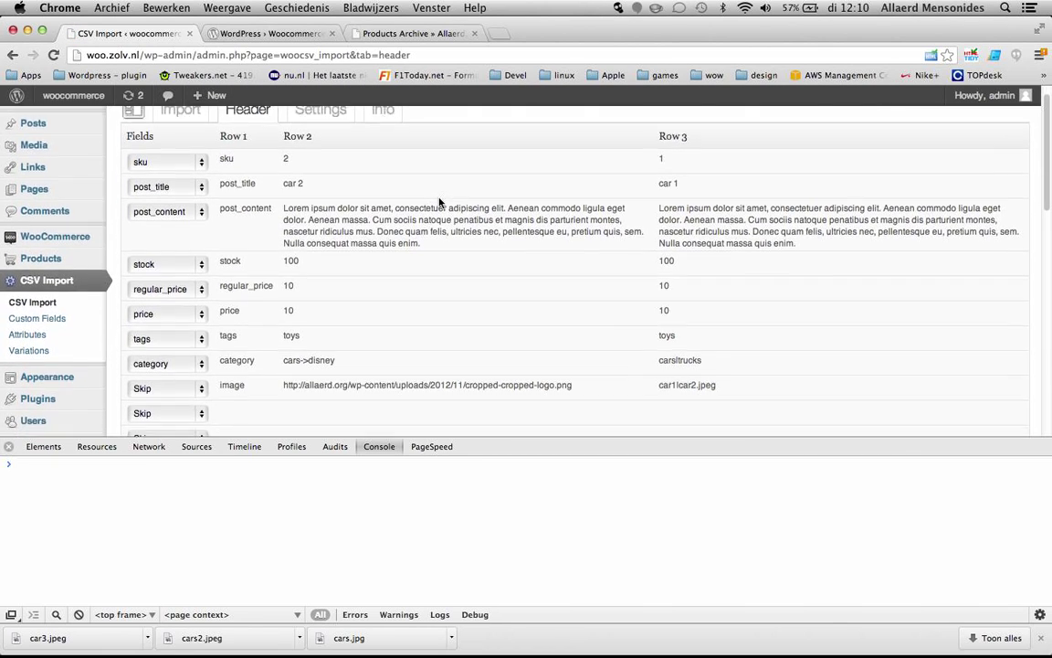
pyautogui.scroll(-2, 440, 197)
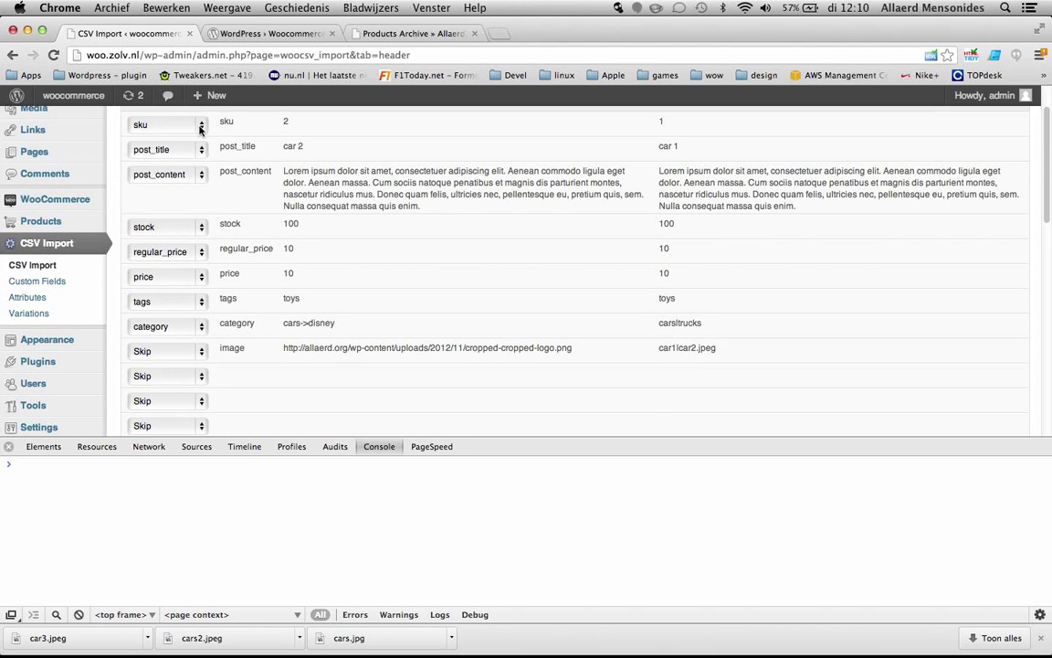
pyautogui.scroll(-4, 294, 167)
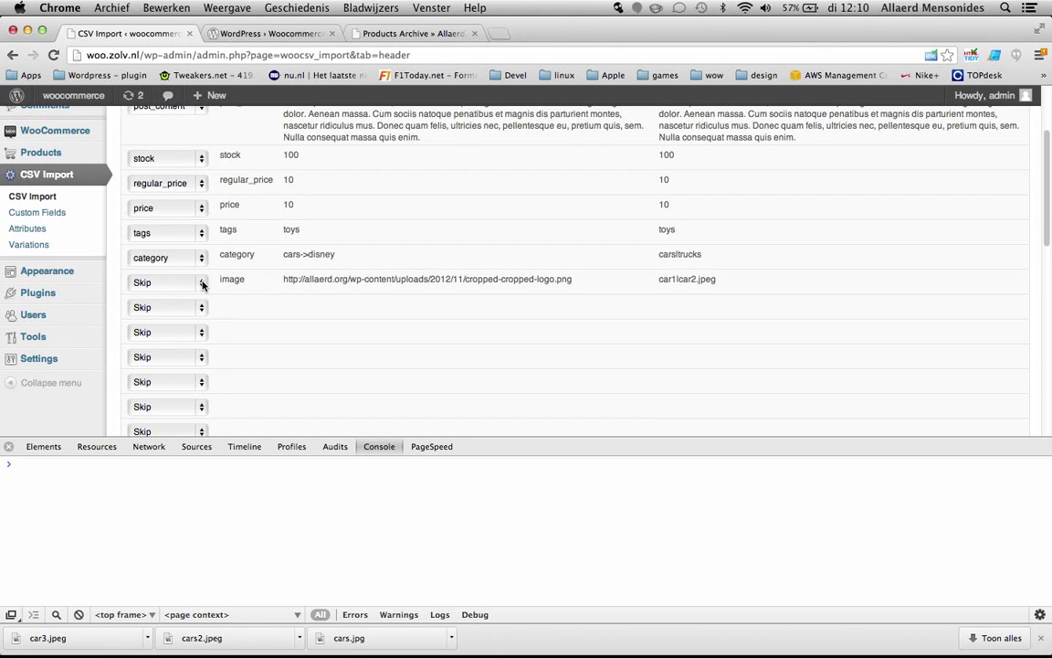
pyautogui.click(202, 285)
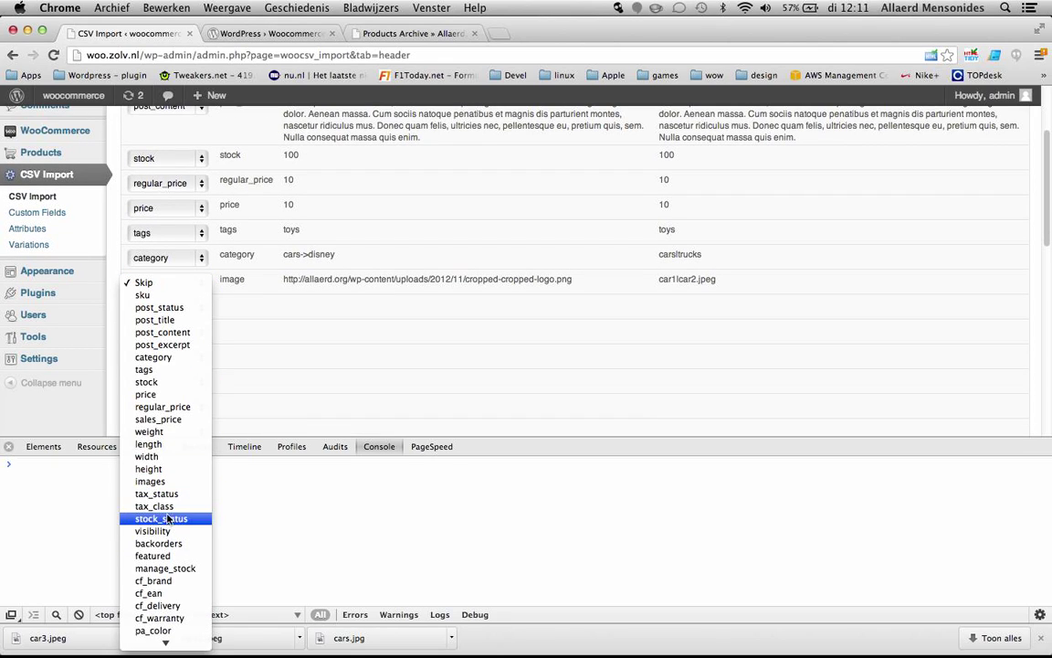
pyautogui.click(160, 482)
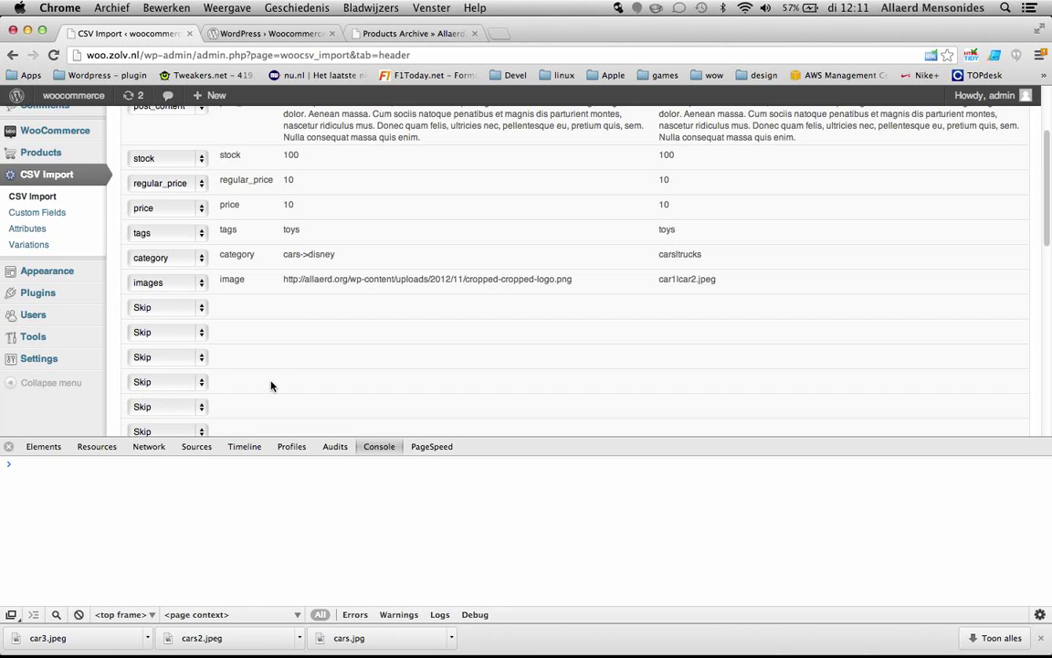
pyautogui.scroll(5, 271, 386)
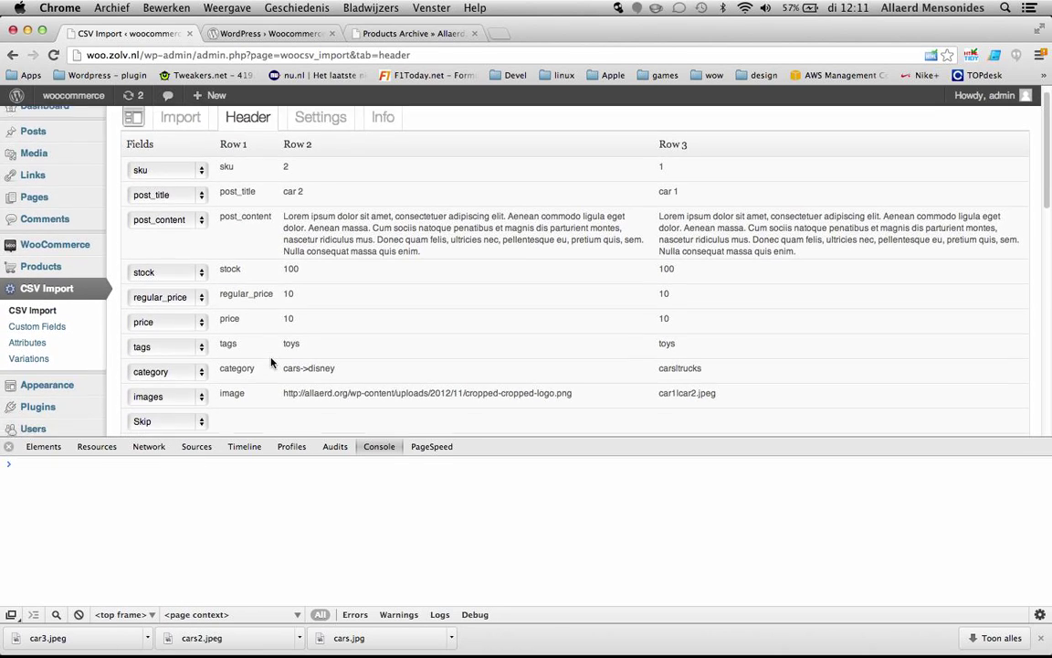
pyautogui.scroll(-15, 270, 364)
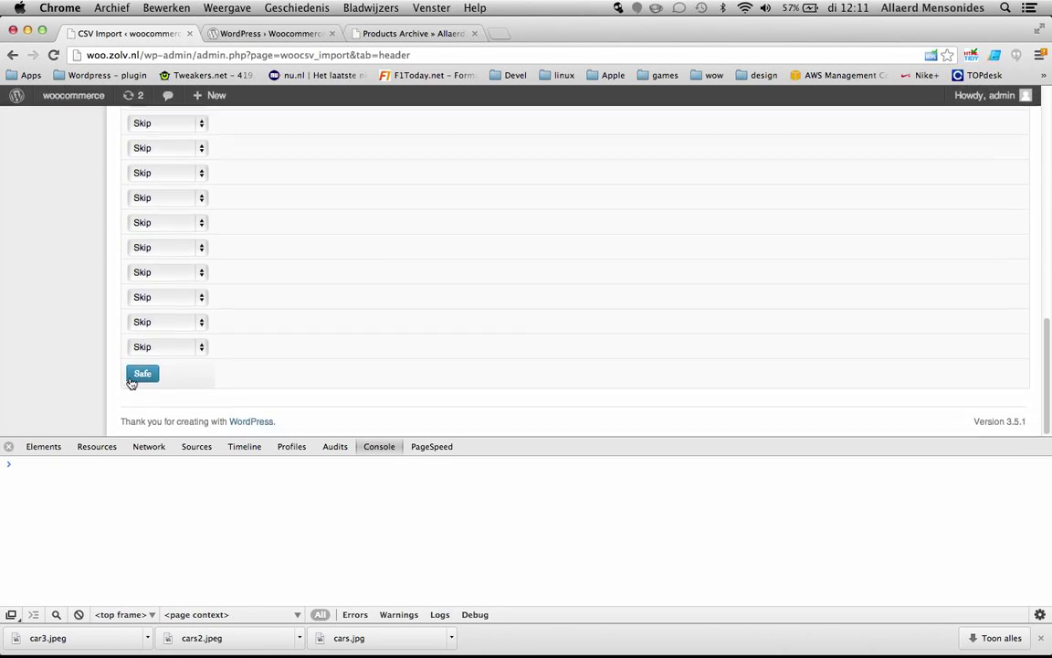
pyautogui.click(147, 377)
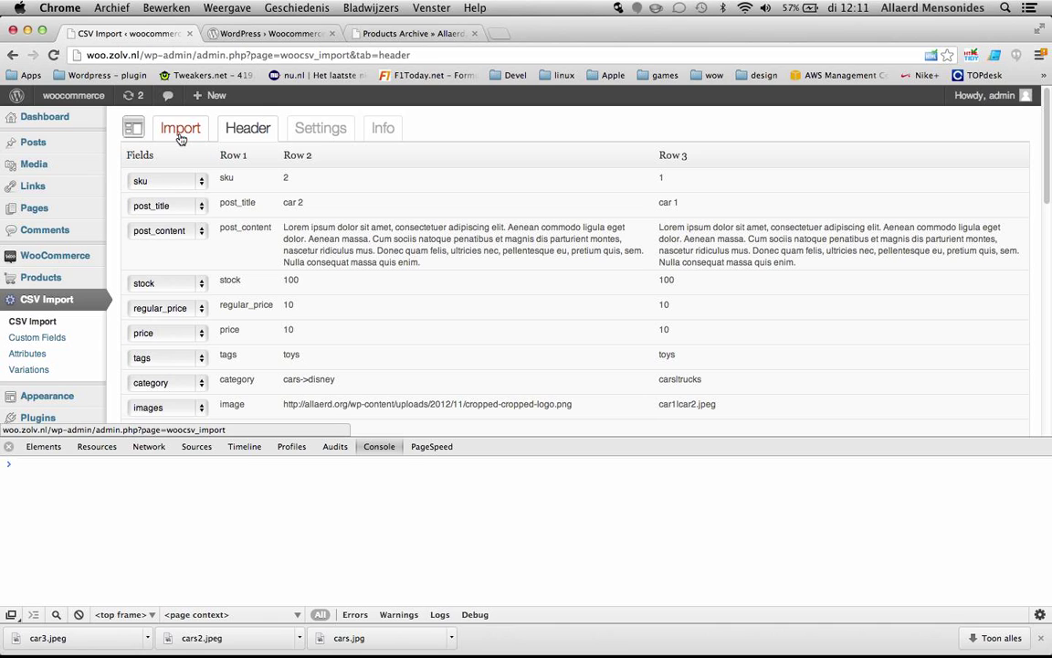
# Step: Upload cars.csv on the Import tab and run the import through all 11 rows
pyautogui.click(181, 135)
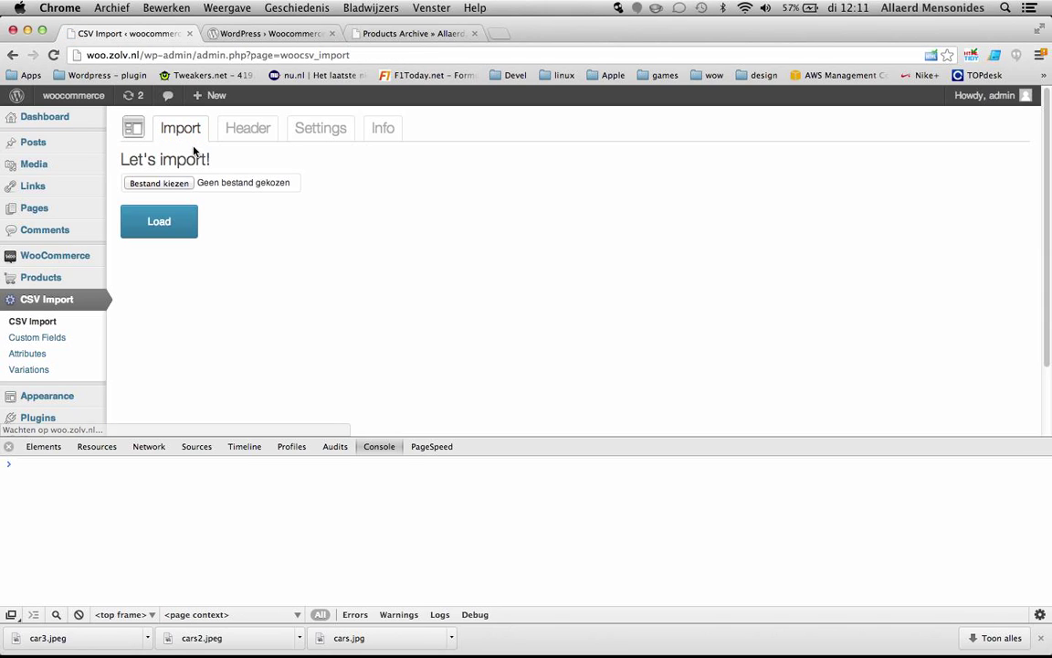
pyautogui.click(157, 184)
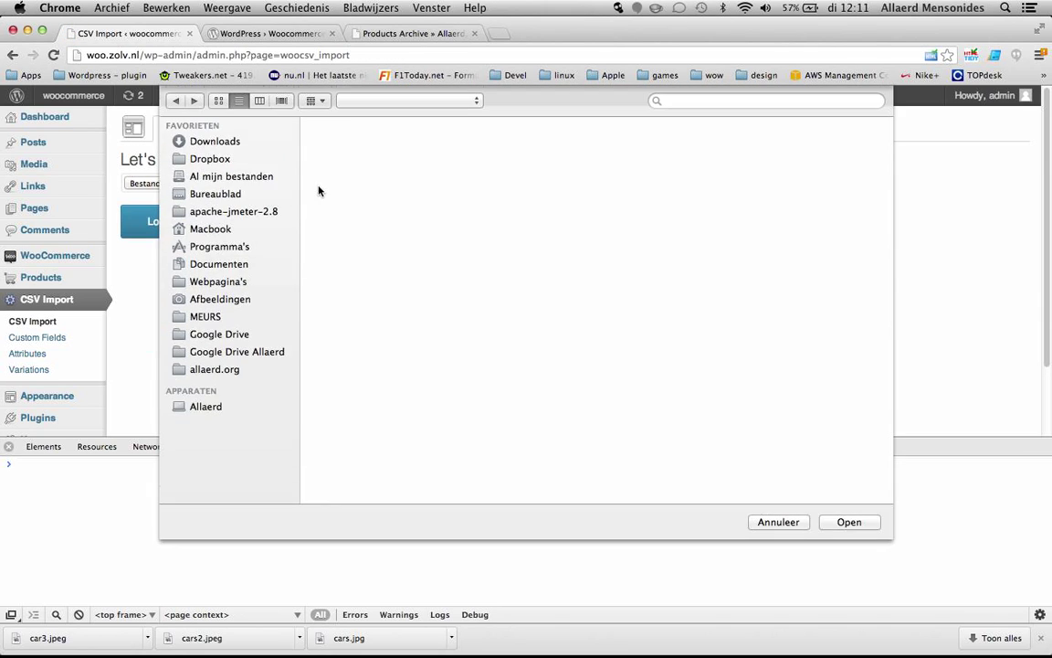
pyautogui.click(346, 136)
pyautogui.doubleClick(346, 136)
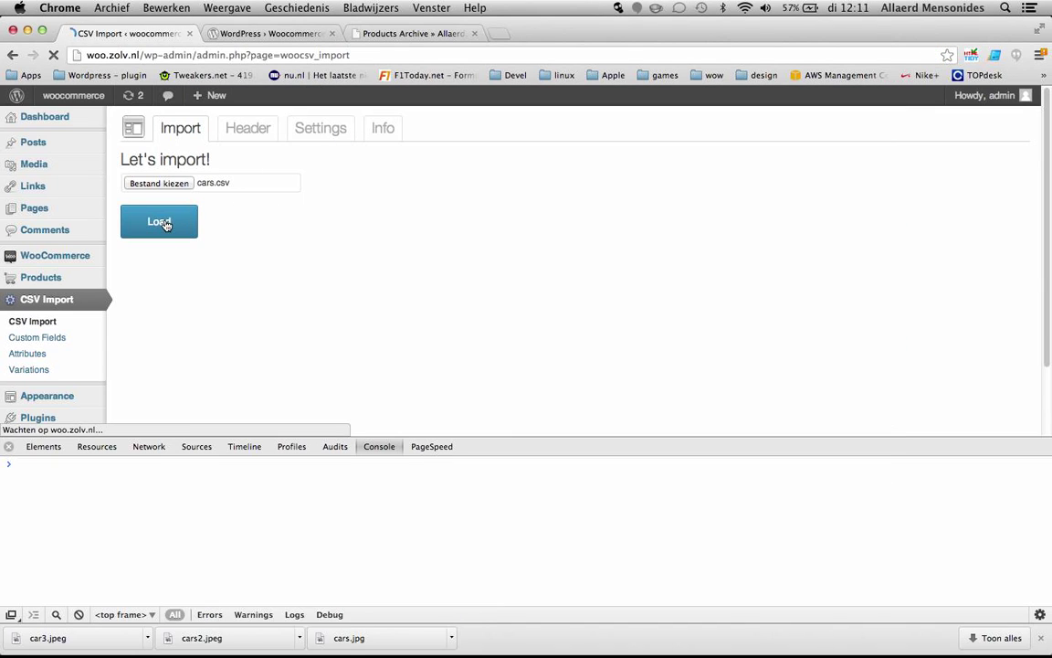
pyautogui.scroll(-1, 402, 197)
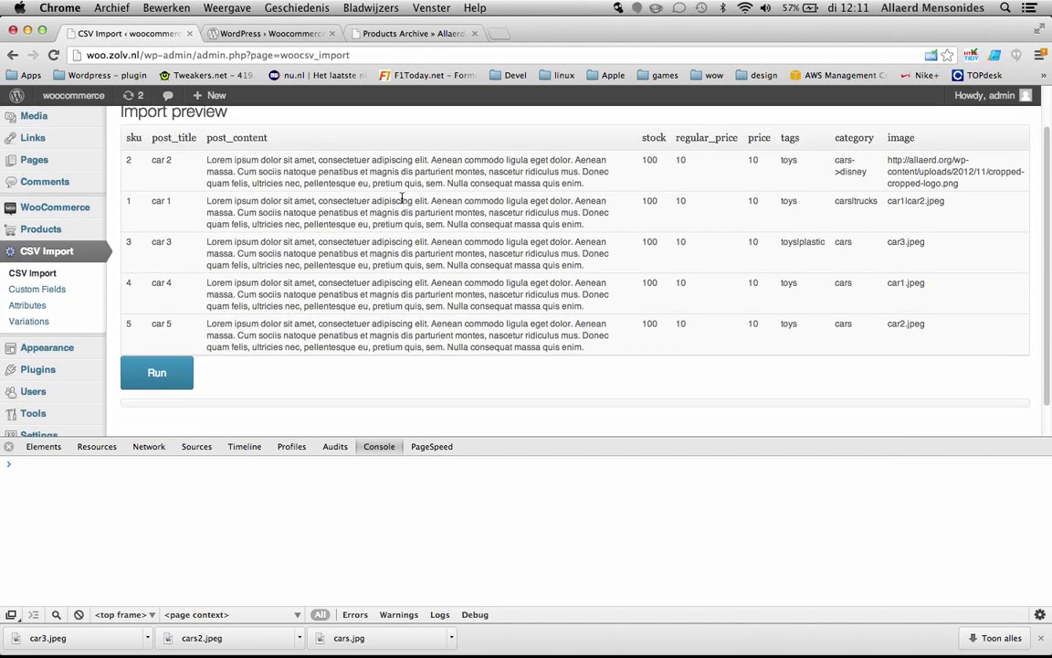
pyautogui.click(159, 373)
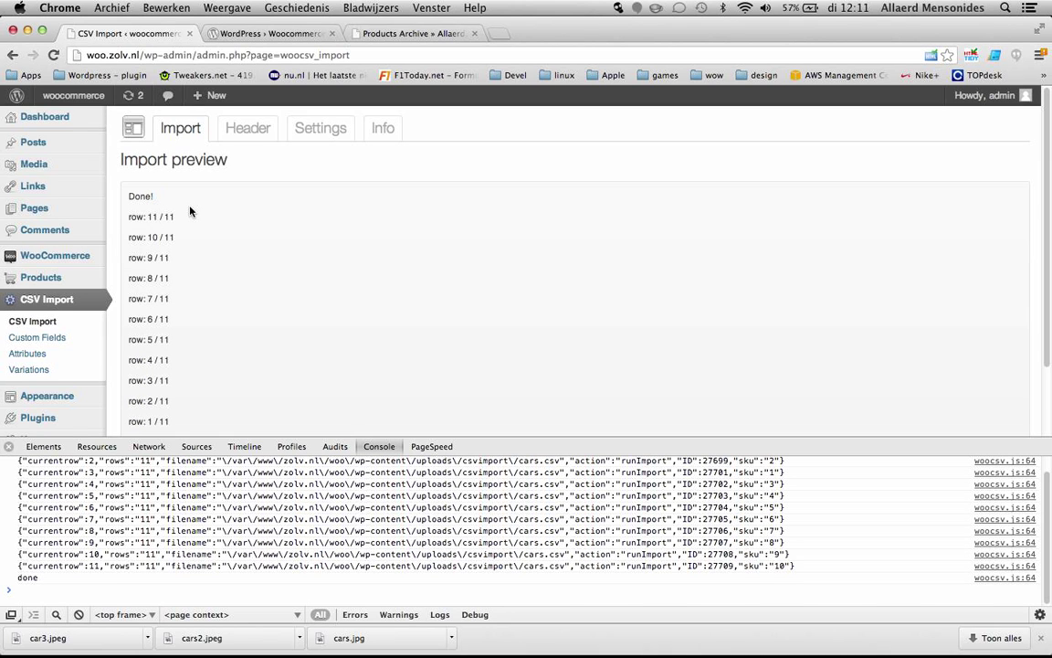
# Step: Scroll through the Products list to check the ten imported cars
pyautogui.click(46, 283)
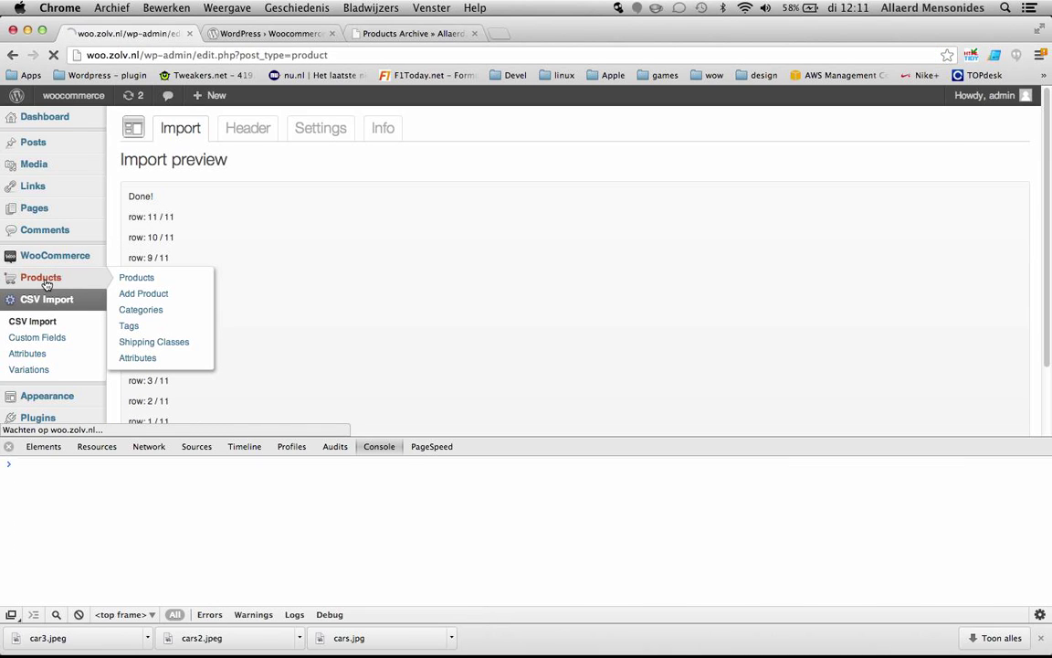
pyautogui.scroll(-5, 334, 169)
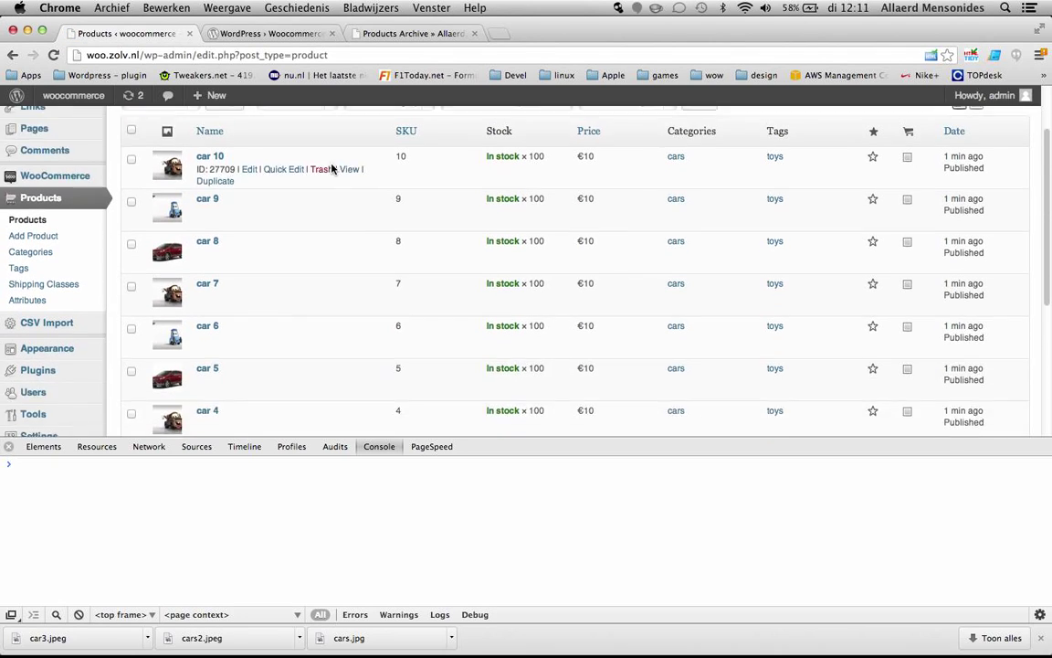
pyautogui.scroll(-2, 332, 168)
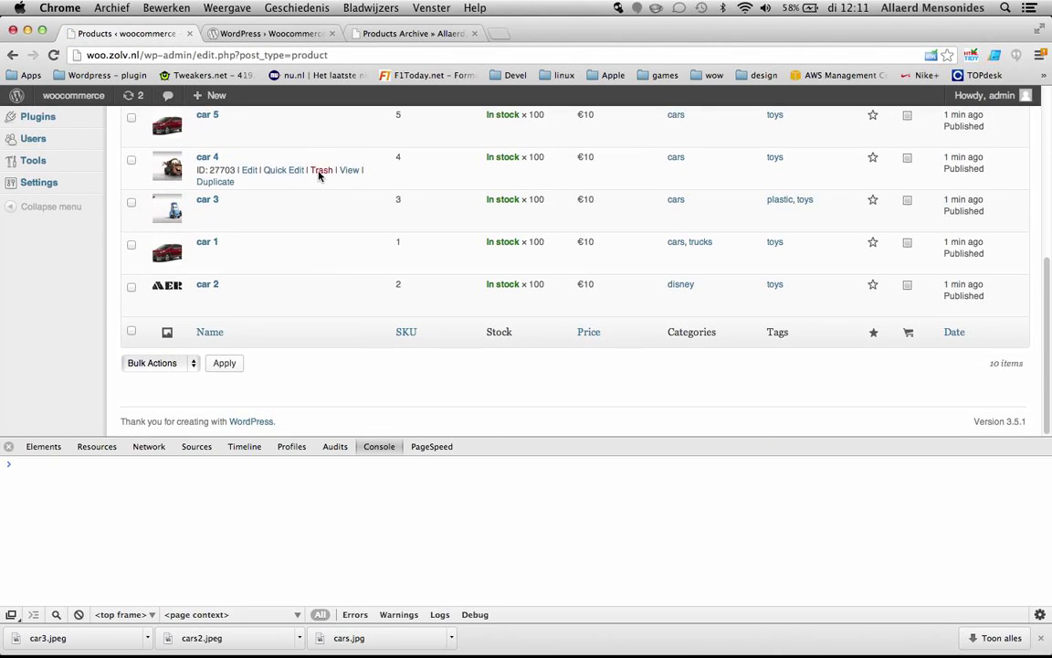
pyautogui.scroll(10, 167, 287)
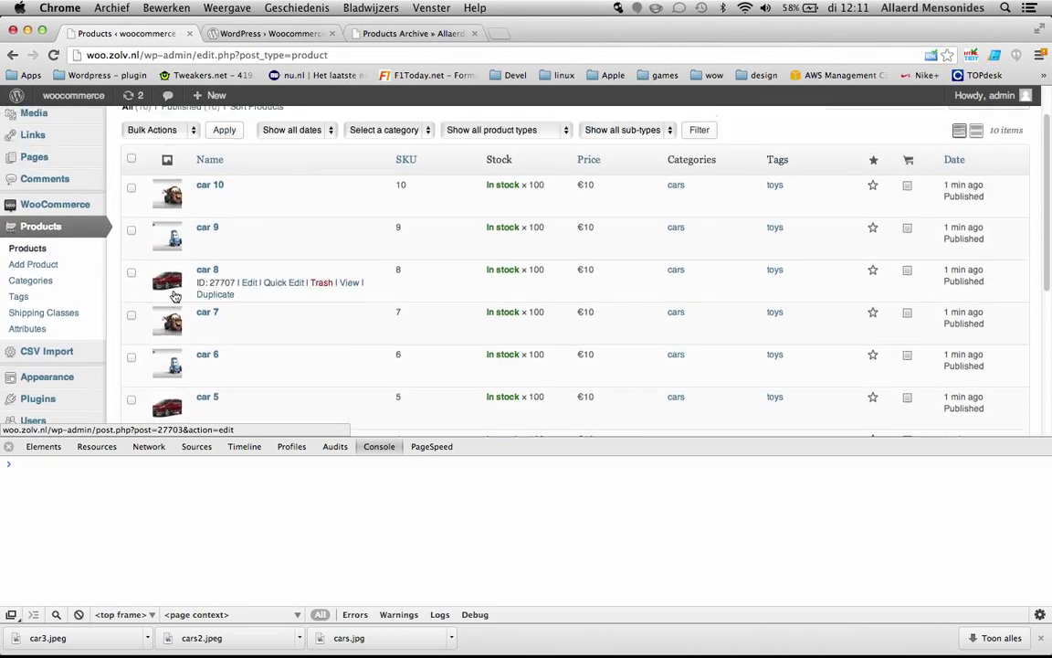
# Step: Open cropped-cropped-logo.png's details from the Media Library
pyautogui.click(42, 164)
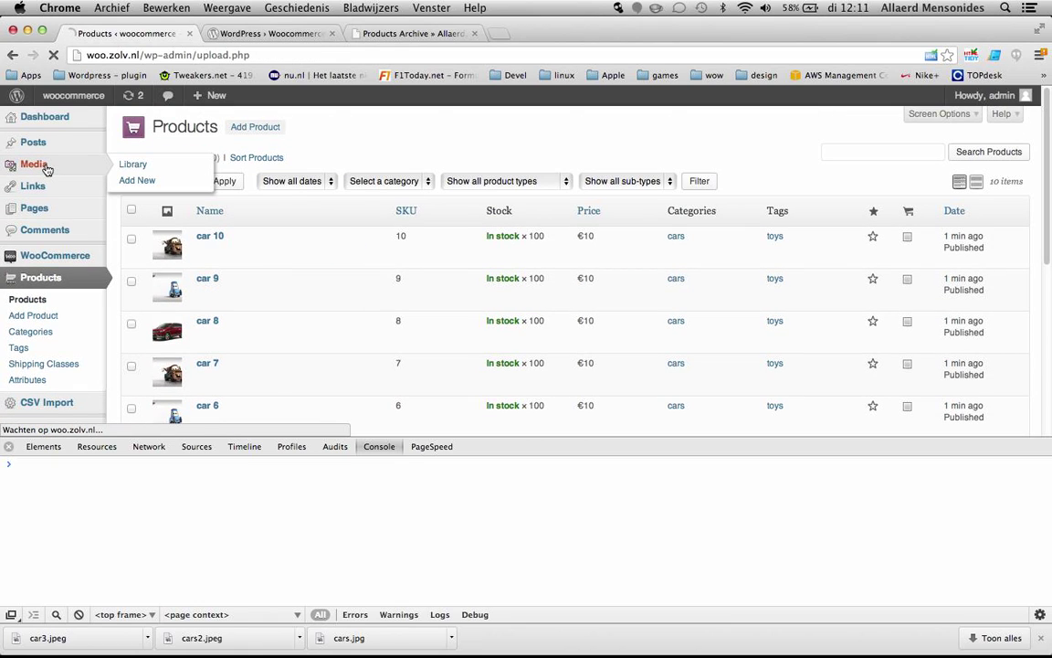
pyautogui.scroll(-3, 359, 242)
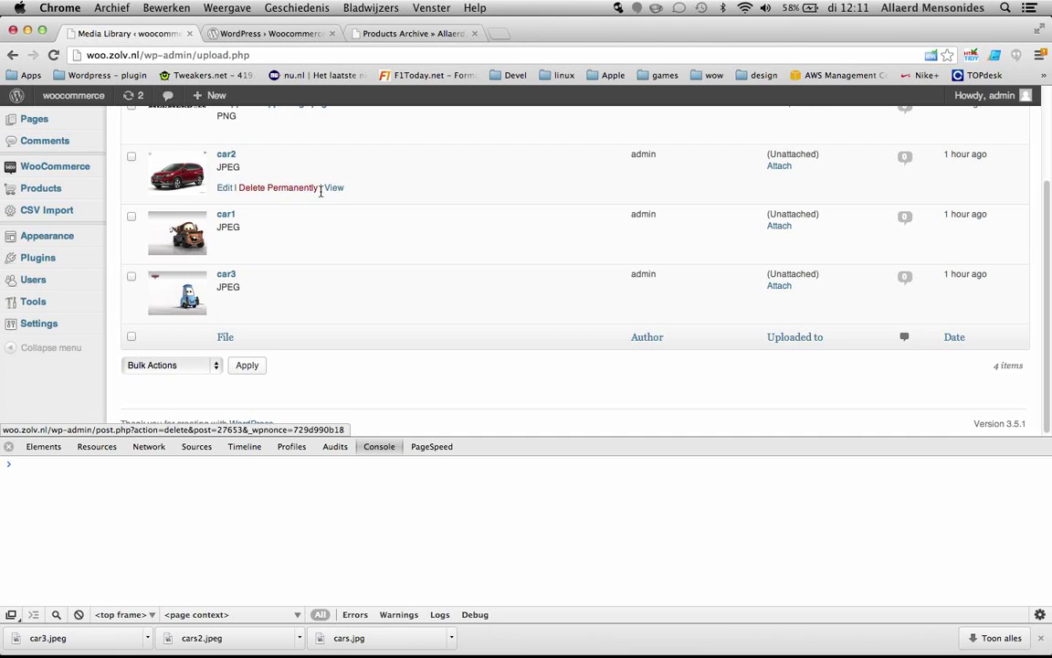
pyautogui.scroll(3, 322, 192)
pyautogui.moveTo(201, 213)
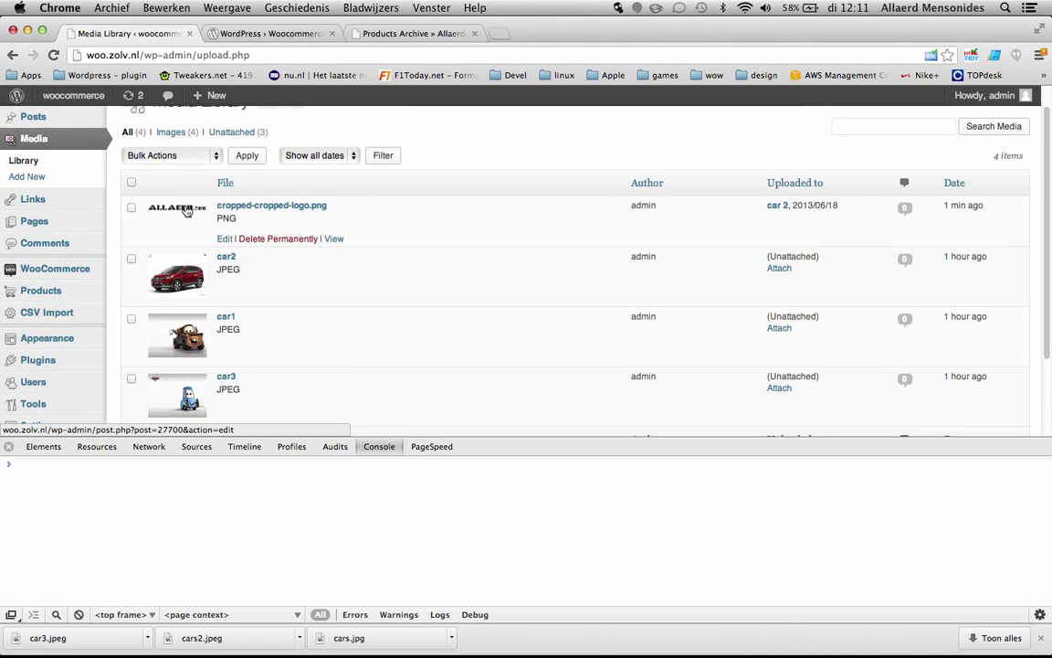
pyautogui.click(187, 211)
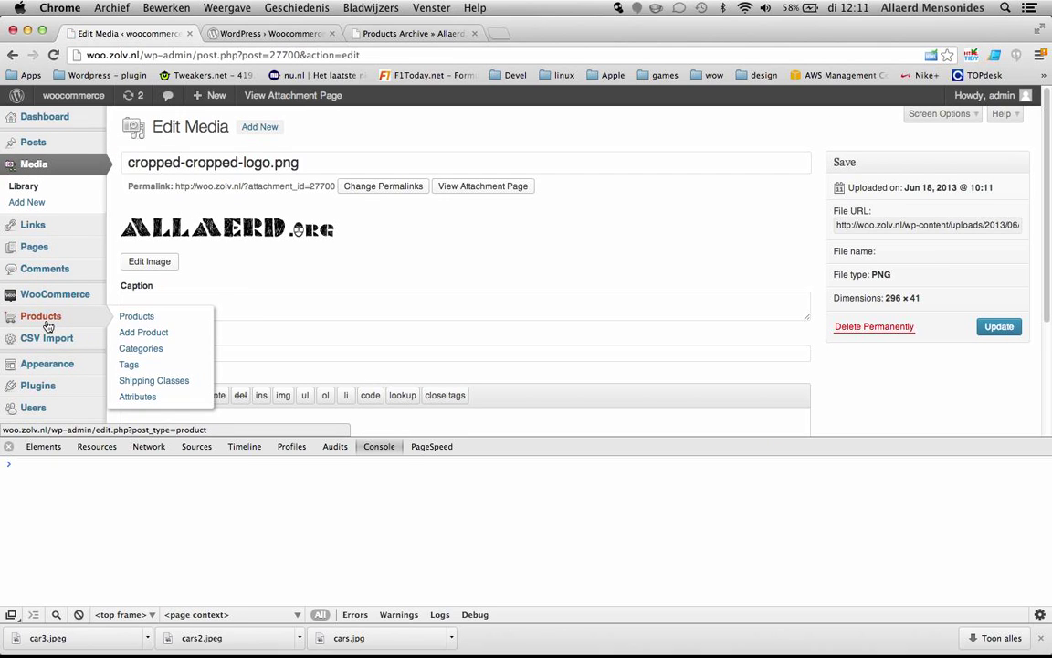
# Step: Open car 1 for editing from the Products list
pyautogui.click(48, 326)
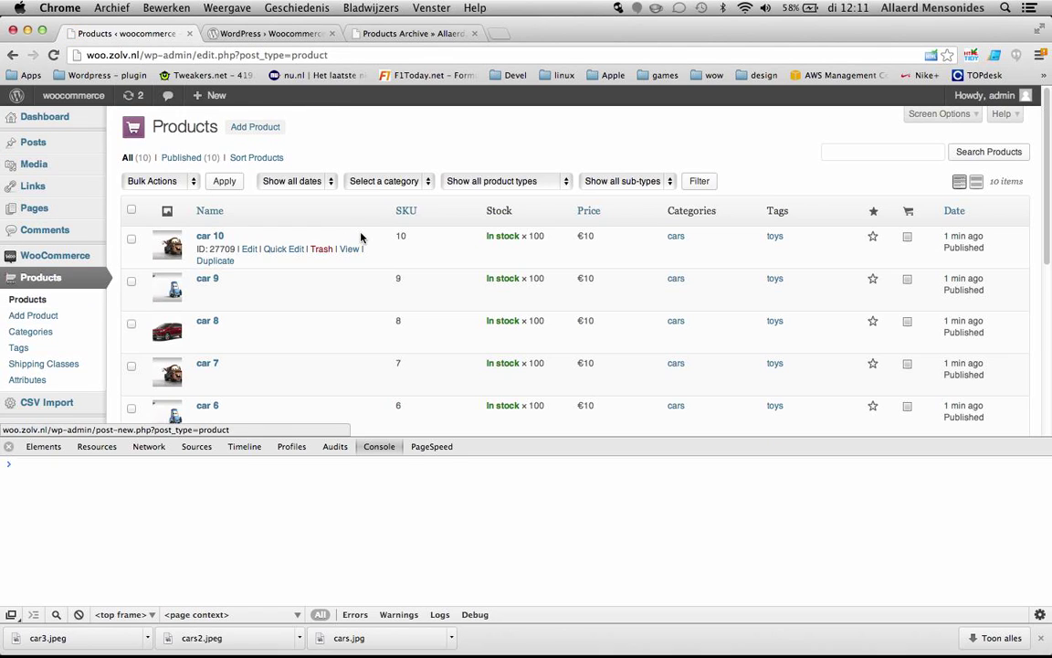
pyautogui.scroll(-5, 360, 238)
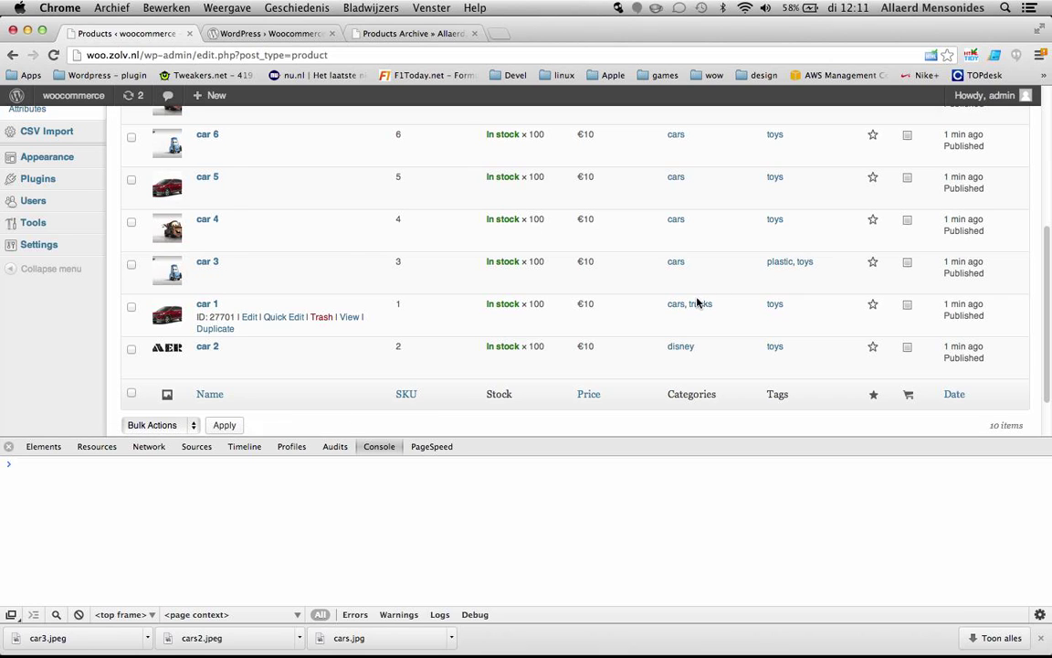
pyautogui.click(203, 308)
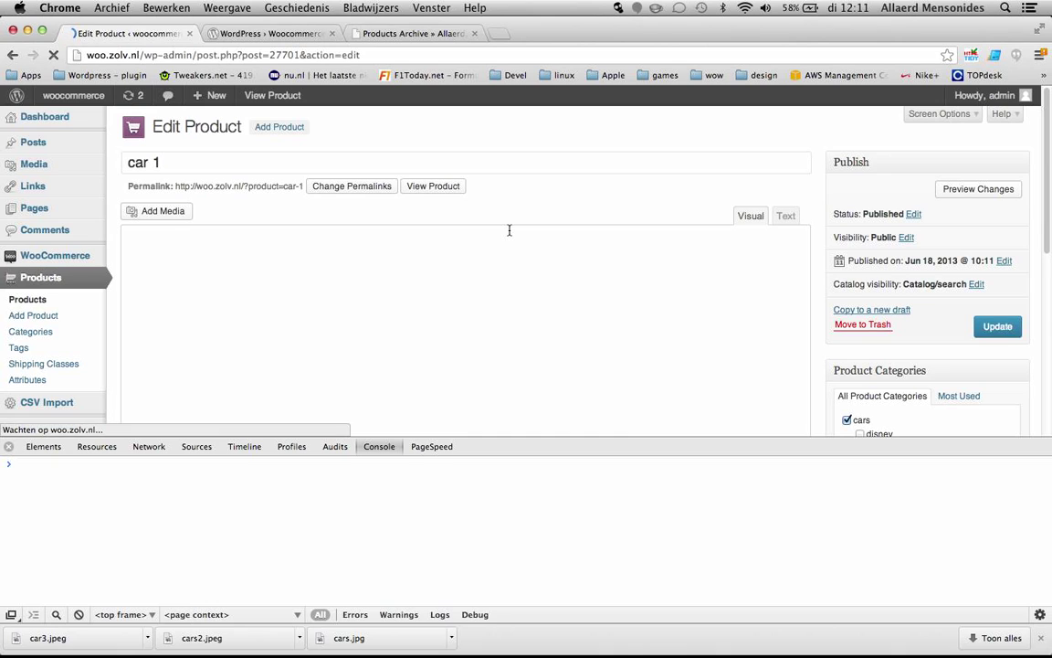
# Step: Check car 1's cars and trucks categories, toys tag, two-image gallery and featured image
pyautogui.scroll(-5, 610, 259)
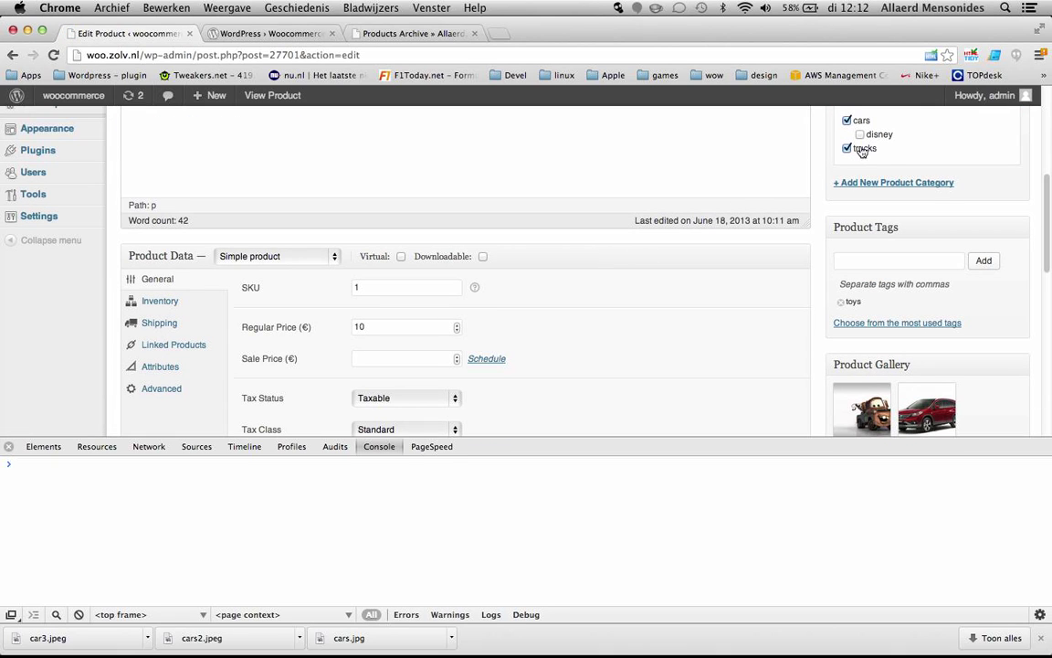
pyautogui.scroll(-2, 951, 196)
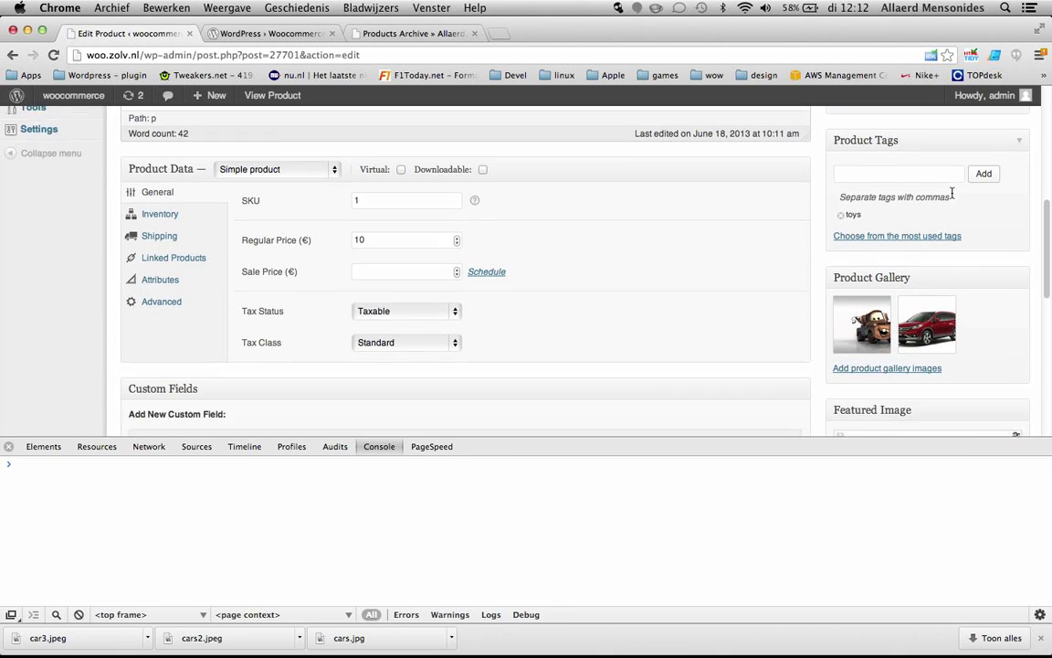
pyautogui.scroll(2, 952, 196)
pyautogui.scroll(-4, 952, 196)
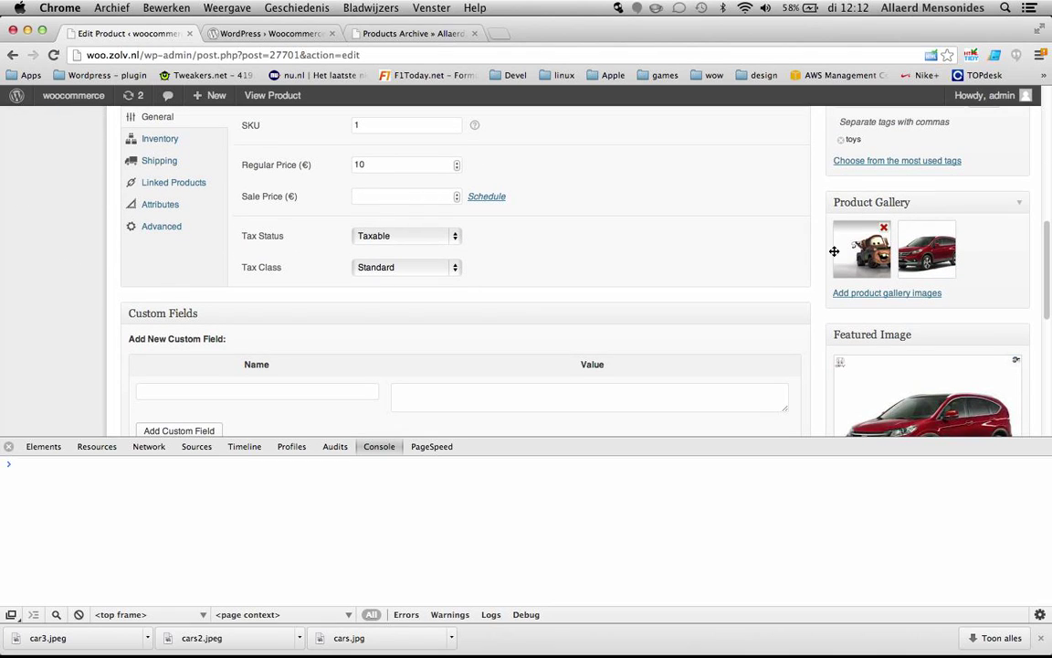
pyautogui.moveTo(822, 225)
pyautogui.scroll(-4, 731, 178)
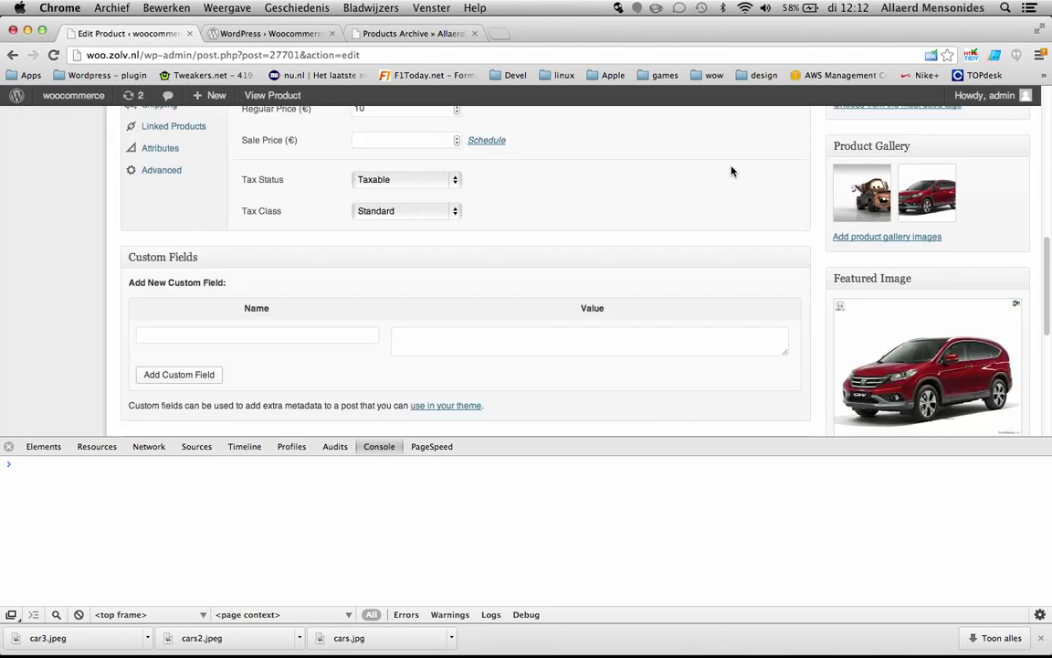
pyautogui.scroll(-3, 730, 171)
pyautogui.scroll(7, 731, 171)
pyautogui.scroll(10, 730, 170)
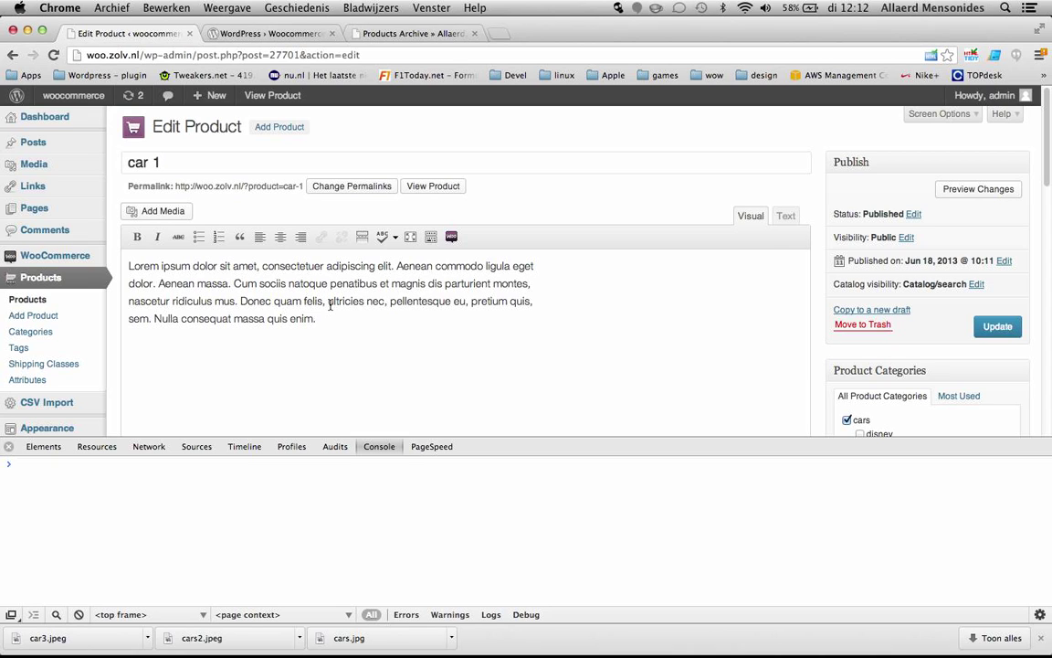
pyautogui.scroll(-3, 210, 351)
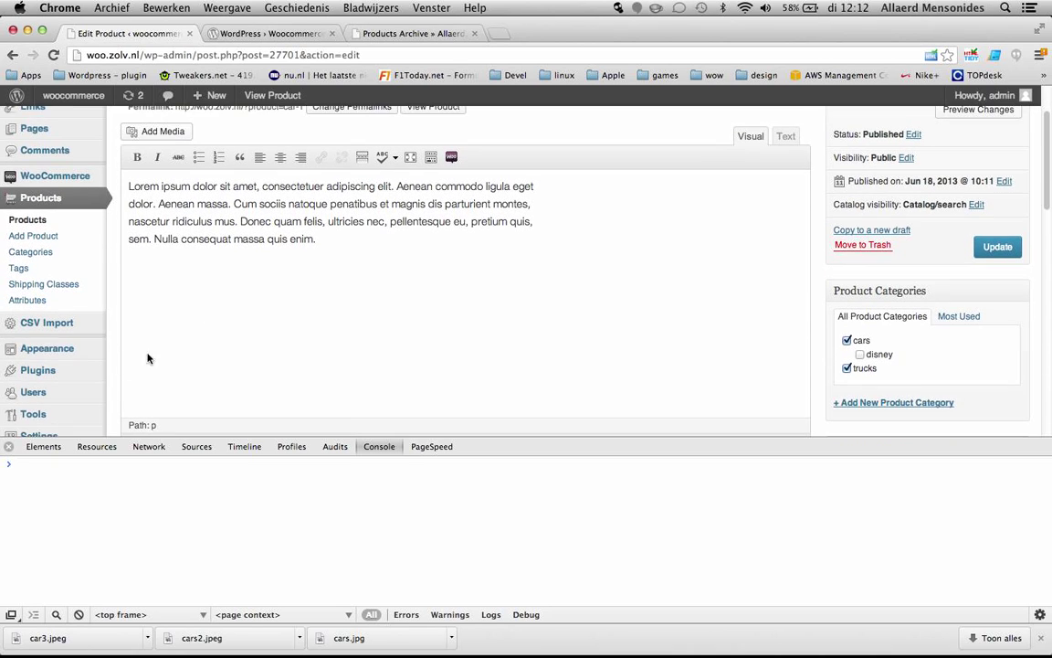
pyautogui.click(53, 333)
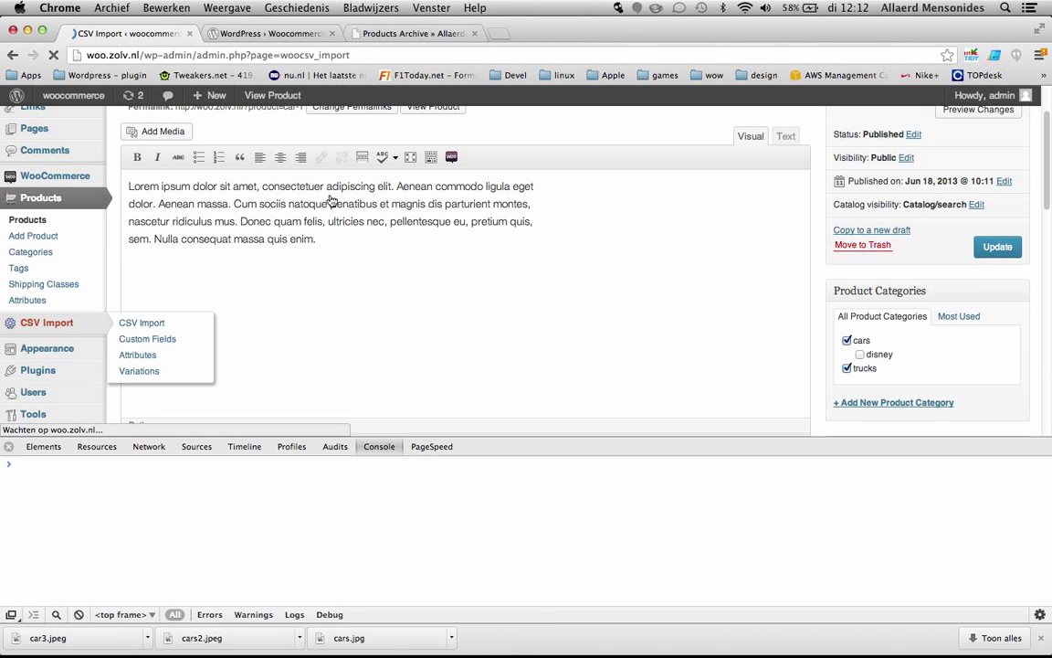
# Step: Open the importer's Settings tab and keep rows processed per call at 1
pyautogui.click(317, 133)
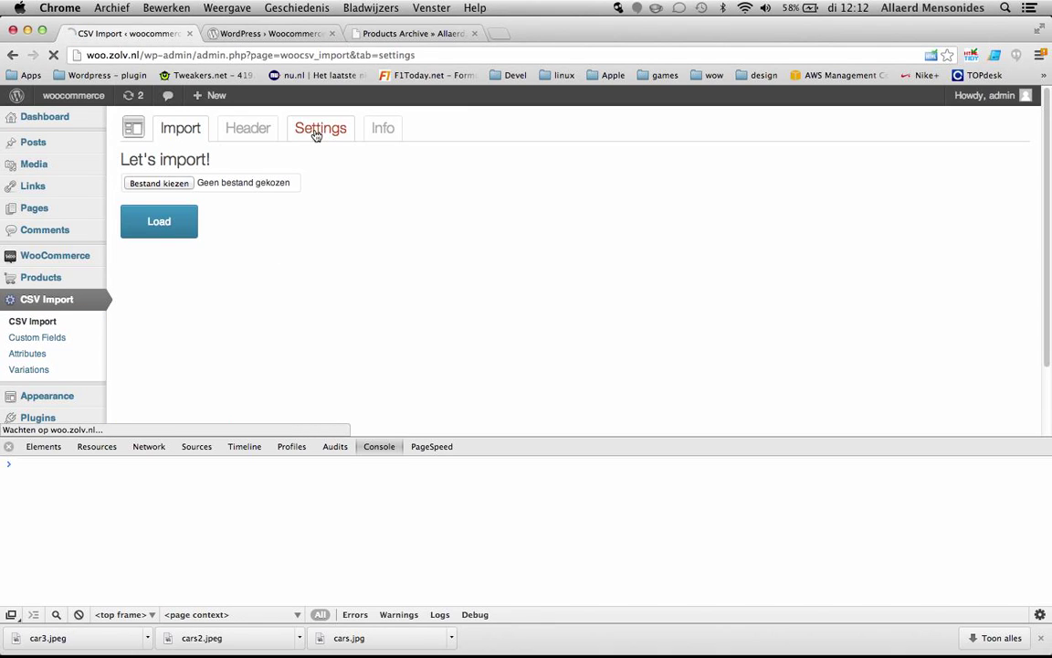
pyautogui.click(321, 260)
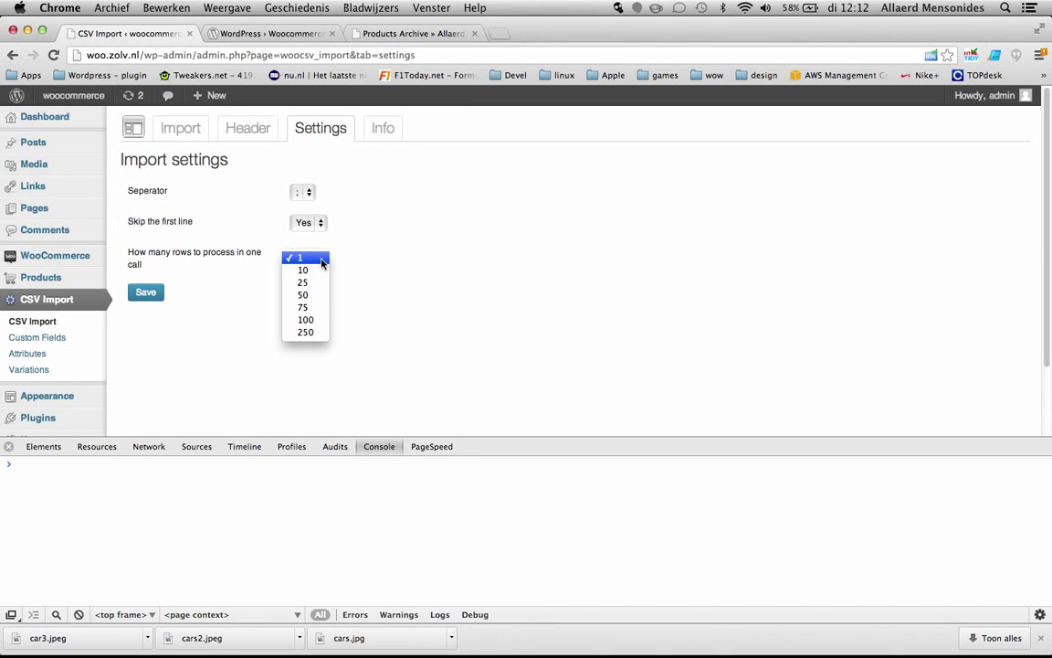
pyautogui.click(314, 259)
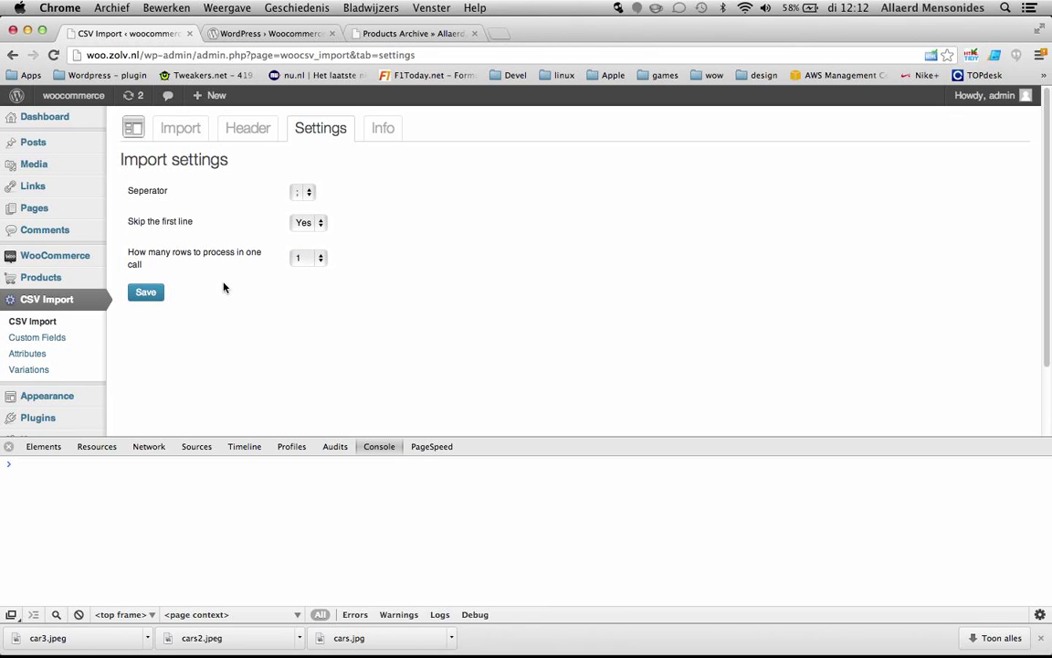